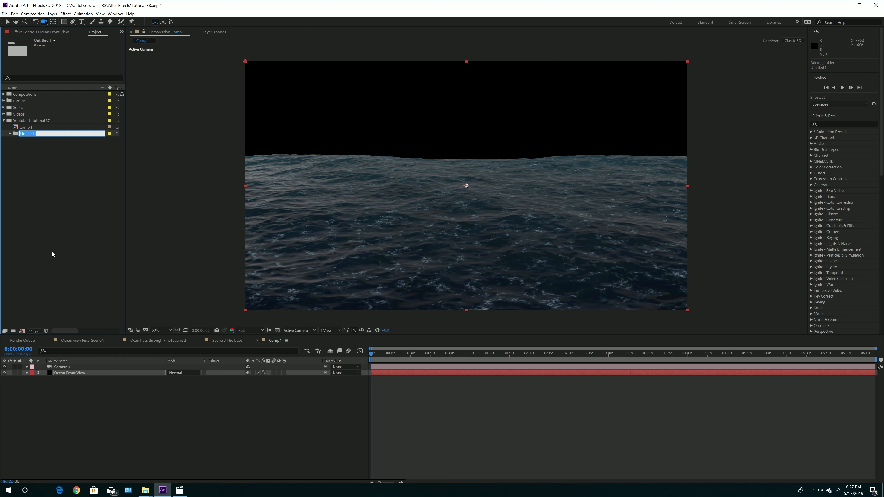
key(super)
text(iti)
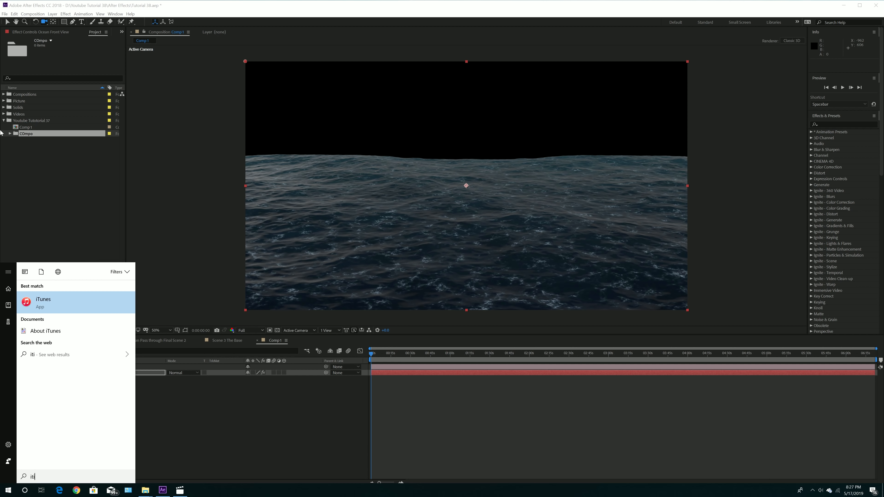
click(54, 152)
Step: Rename the new folder inside the Youtube Tutorial folder as Compositions
click(31, 135)
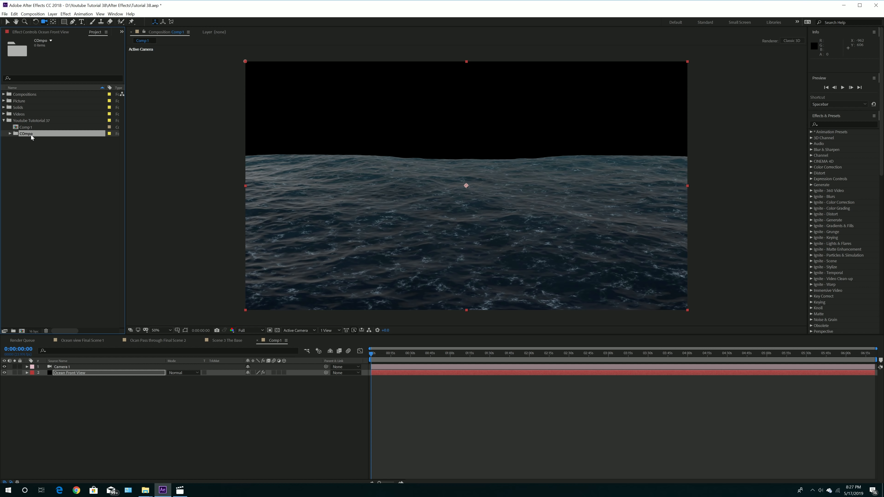
key(Return)
text(Compositions)
Step: Rename Comp 1 as "Ocean view front" and move it into the Compositions folder
click(26, 128)
key(Return)
text(Ocean view front)
drag(31, 133, 31, 128)
Step: Create a folder named Sky inside the Youtube Tutorial folder
click(31, 121)
click(14, 331)
text(Sky)
key(Return)
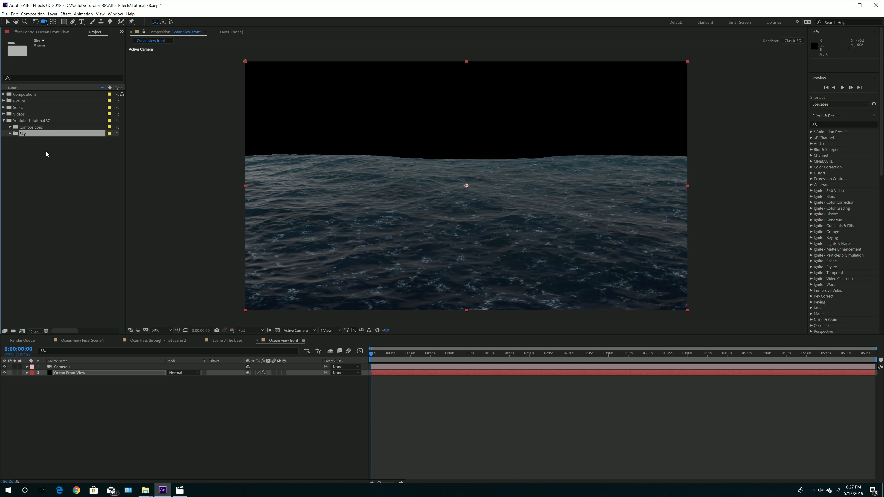
Step: Create a white solid above the Ocean Front View layer and stretch its width to about 120%, past both frame edges
click(97, 373)
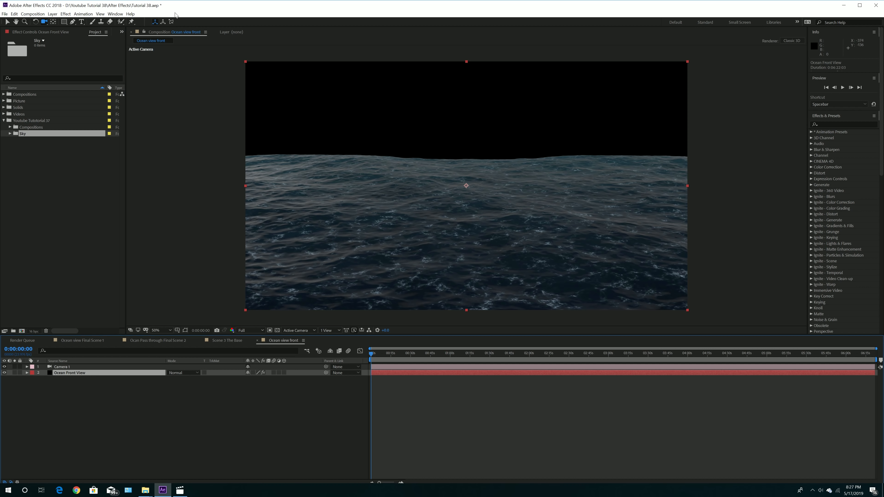
click(53, 14)
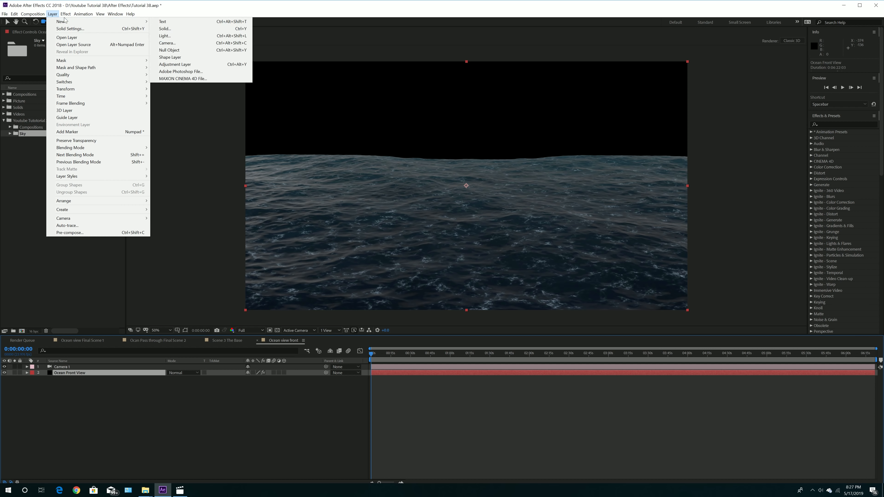
mouse_move(61, 22)
click(170, 29)
click(440, 287)
click(464, 218)
click(612, 218)
click(473, 306)
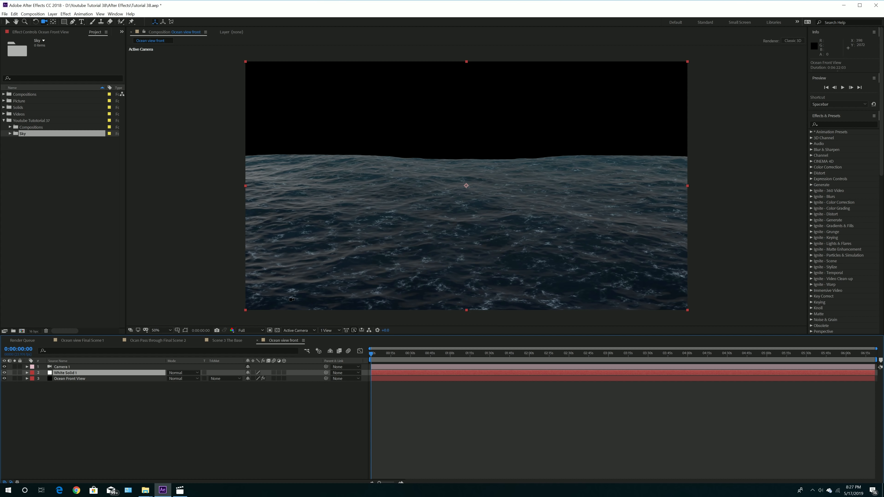
key(v)
drag(687, 186, 731, 191)
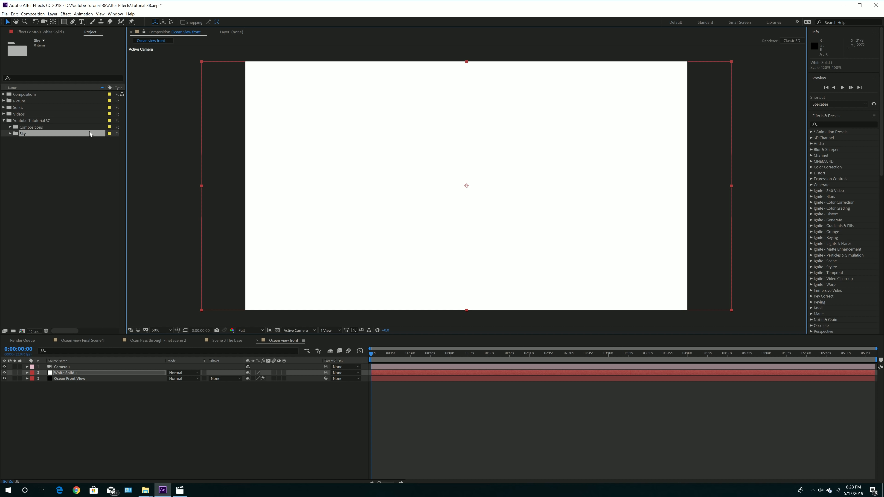
Step: Draw a four-point Pen mask on the white solid as a wide band over the horizon and level its lower corners
click(73, 23)
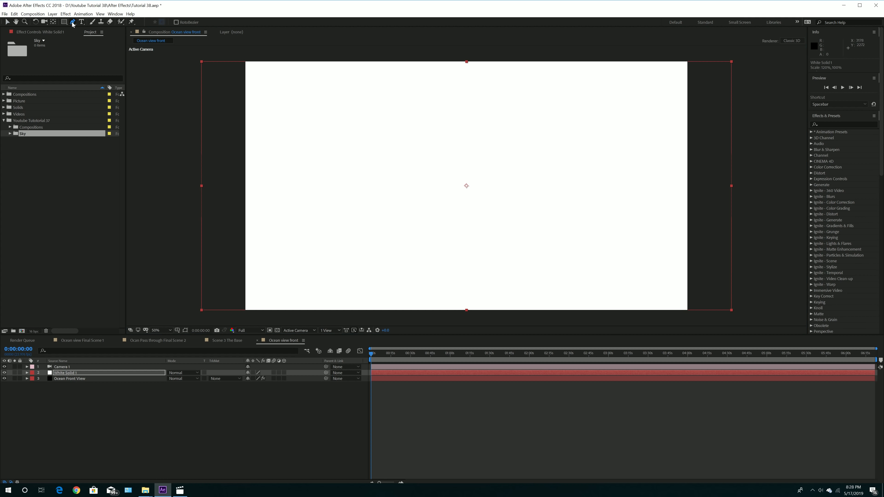
click(184, 121)
click(741, 122)
click(739, 190)
click(187, 171)
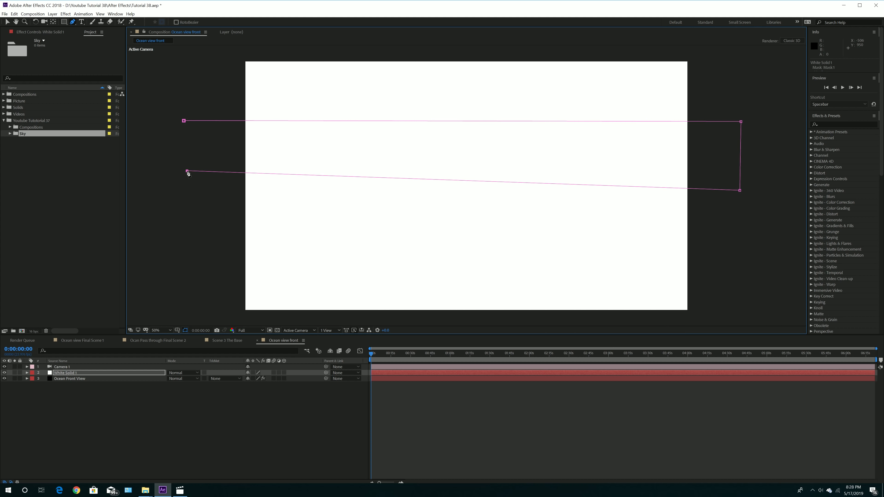
click(184, 121)
click(7, 22)
drag(740, 190, 744, 173)
drag(187, 170, 184, 171)
Step: Feather the white solid's mask so it forms a soft haze along the horizon
click(66, 373)
key(f)
click(38, 379)
click(38, 379)
drag(255, 391, 307, 391)
click(27, 373)
Step: Place sky_107.bmp beneath the ocean layer, scale it to about 346%, and move it up to fill the sky
click(10, 134)
drag(37, 140, 65, 385)
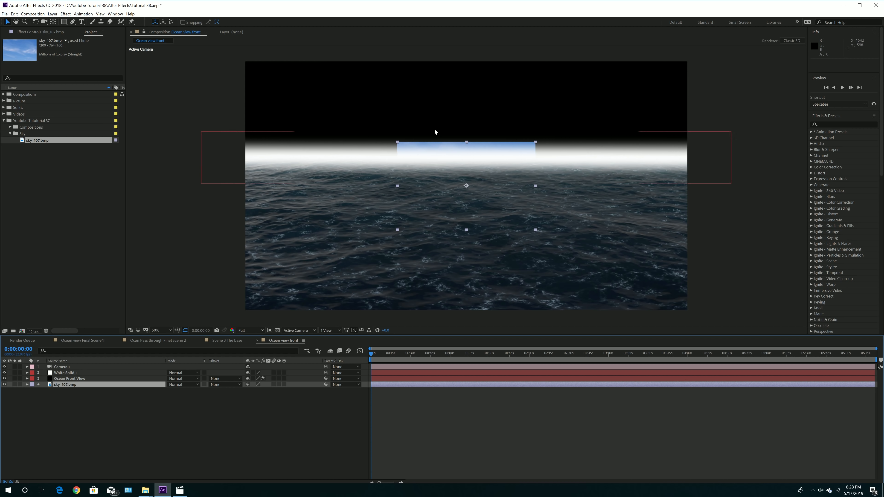
key(s)
drag(263, 394, 346, 391)
drag(467, 223, 466, 59)
Step: Adjust the camera so the ocean horizon sits lower in the frame
click(69, 379)
key(c)
drag(466, 209, 467, 229)
Step: Move White Solid 1 and sky_107.bmp down together to cover the gap above the ocean horizon
key(ctrl+Up)
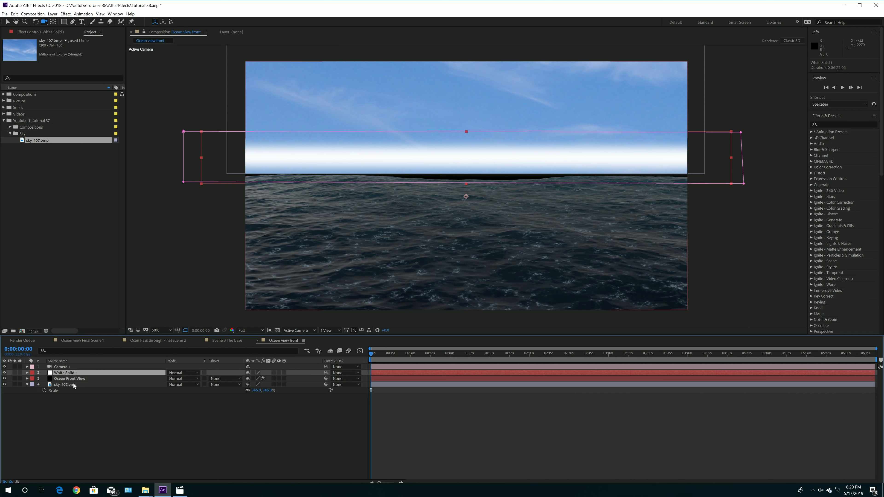
ctrl+click(72, 385)
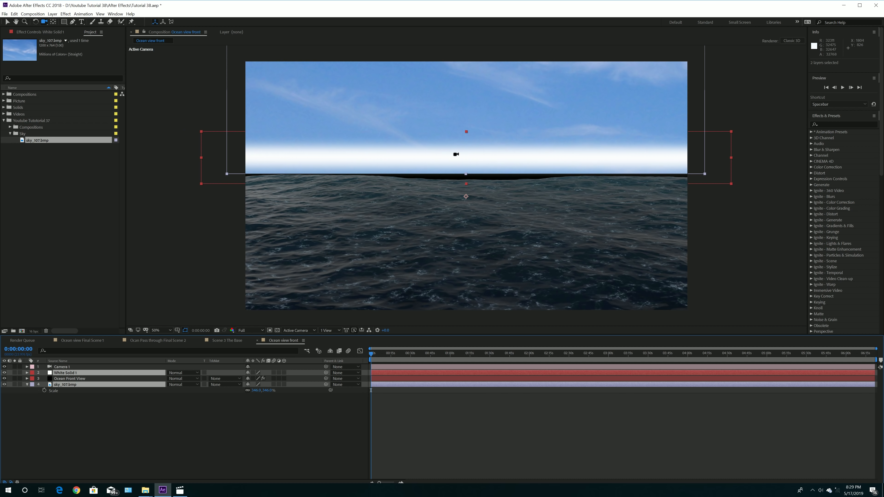
click(7, 21)
drag(476, 146, 475, 169)
click(164, 268)
Step: Move the sky_107.bmp layer up slightly behind the horizon haze
click(66, 385)
drag(475, 121, 475, 109)
click(164, 268)
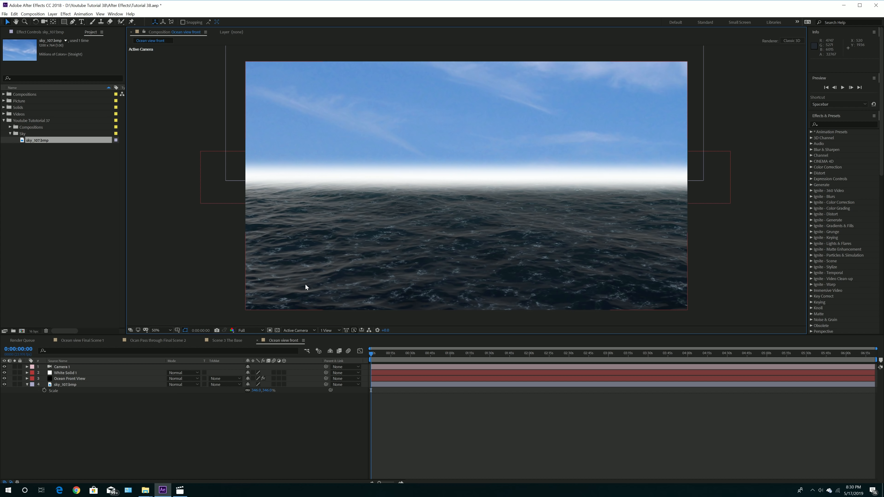
click(26, 385)
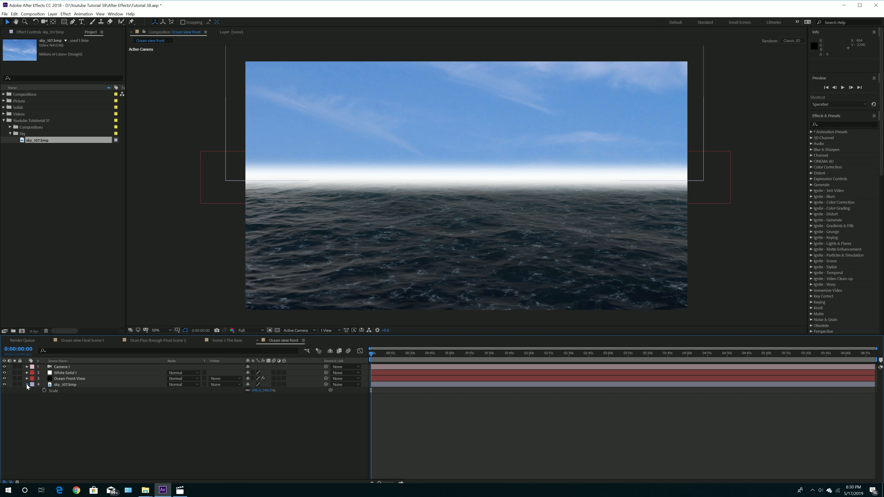
click(65, 14)
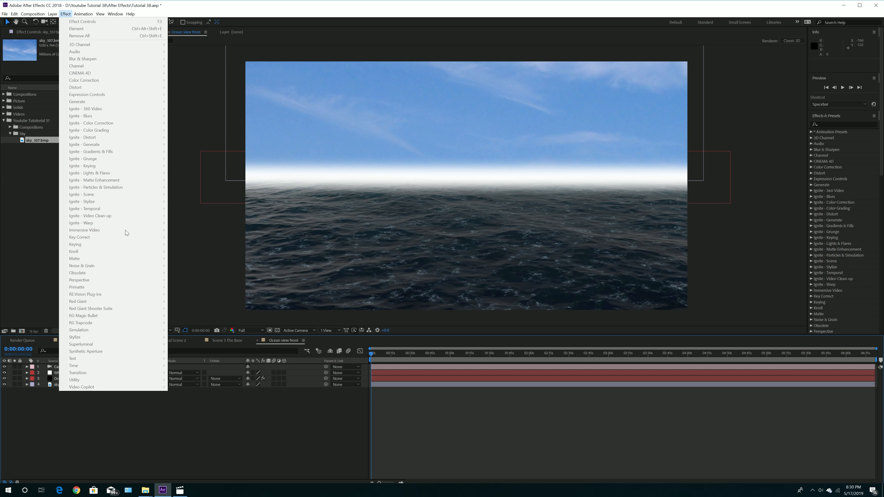
click(138, 443)
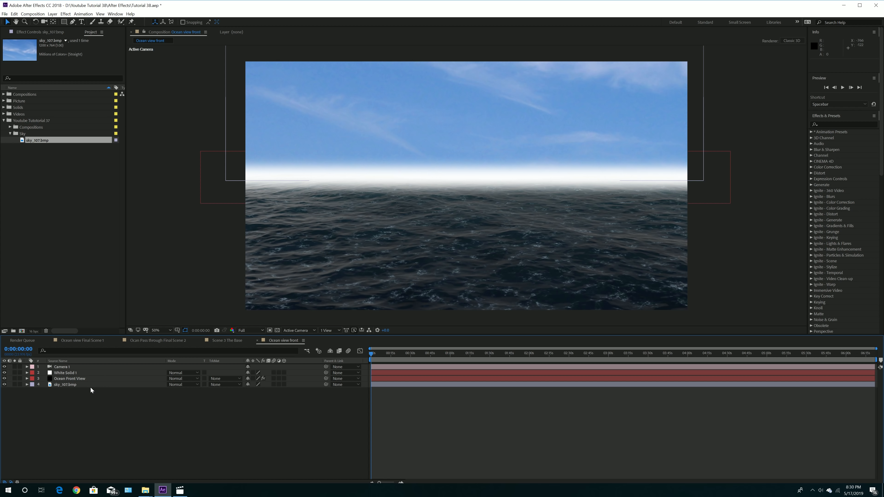
click(72, 380)
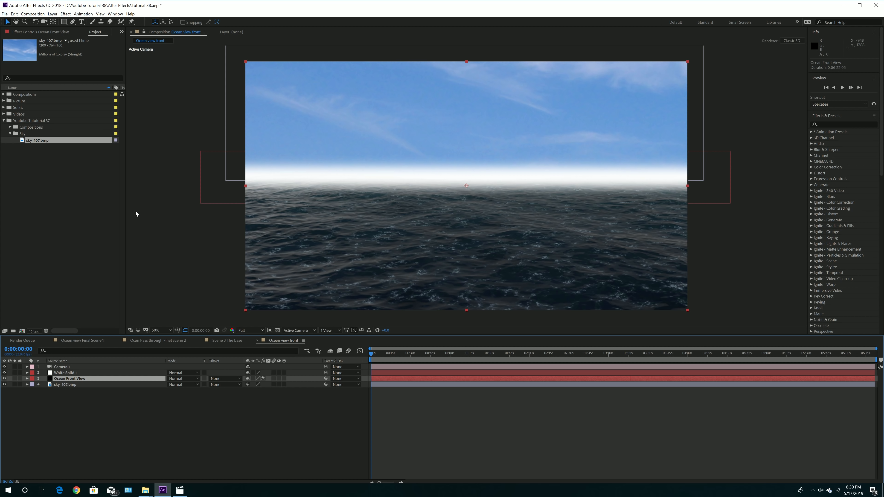
click(116, 400)
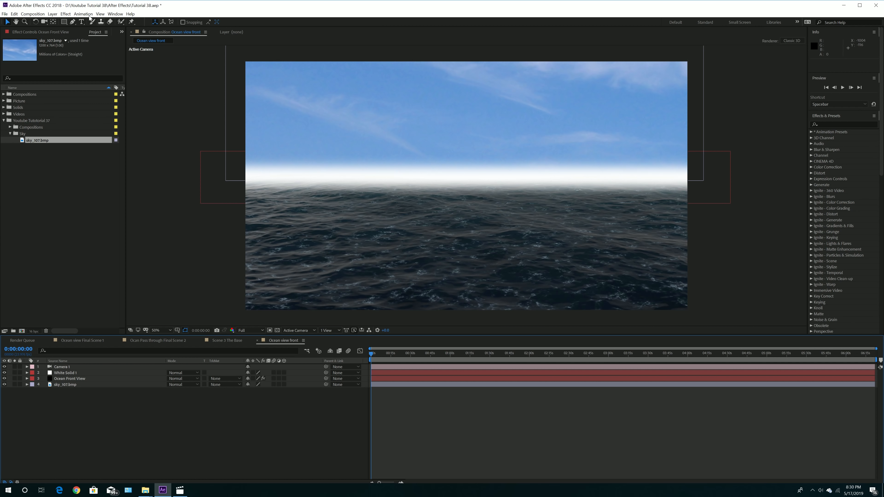
Step: Create a black solid layer named Sun
click(52, 14)
mouse_move(58, 21)
click(193, 31)
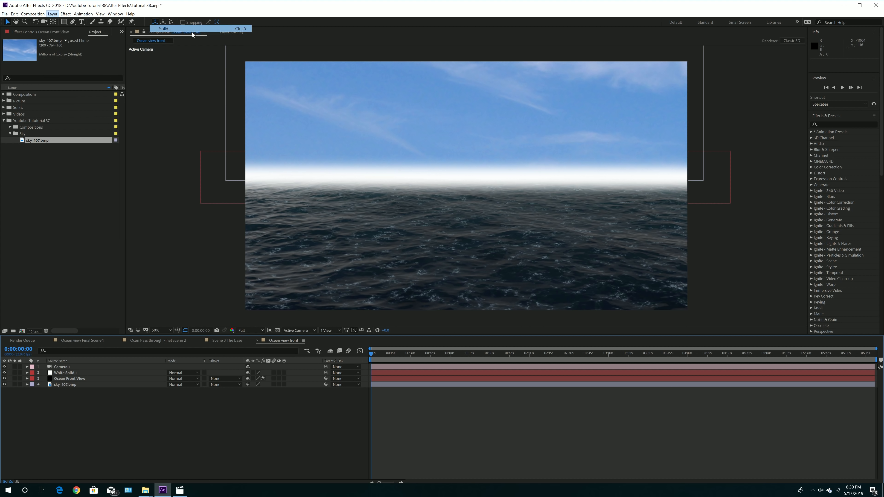
text(Su)
click(440, 286)
click(468, 306)
Step: Apply the Optical Flares effect to the Sun layer and load a sun flare preset in its options
click(65, 14)
click(34, 60)
click(534, 274)
drag(557, 297, 558, 327)
click(527, 310)
click(542, 181)
Step: Set the Sun layer's blending mode to Screen and position the flare at the top middle of the sky with its centre point just below
click(184, 372)
click(184, 278)
drag(378, 136, 464, 64)
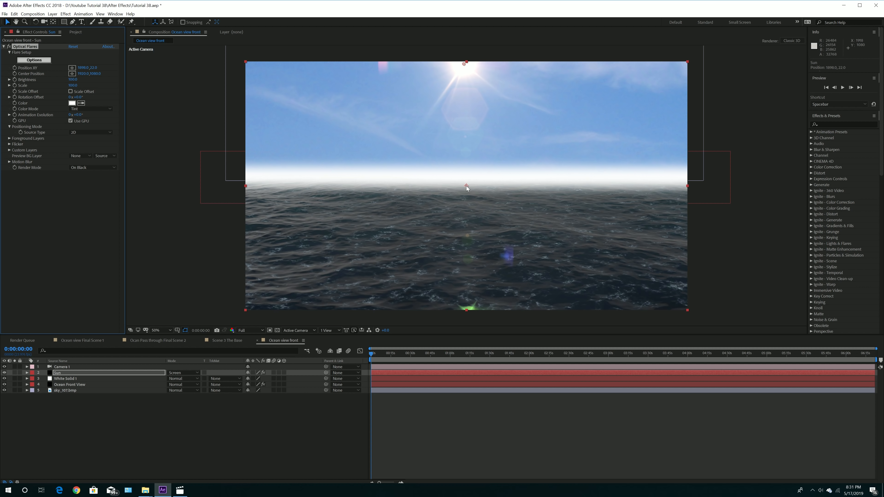
mouse_move(466, 185)
mouse_down()
mouse_move(467, 101)
mouse_move(463, 121)
mouse_up()
click(188, 115)
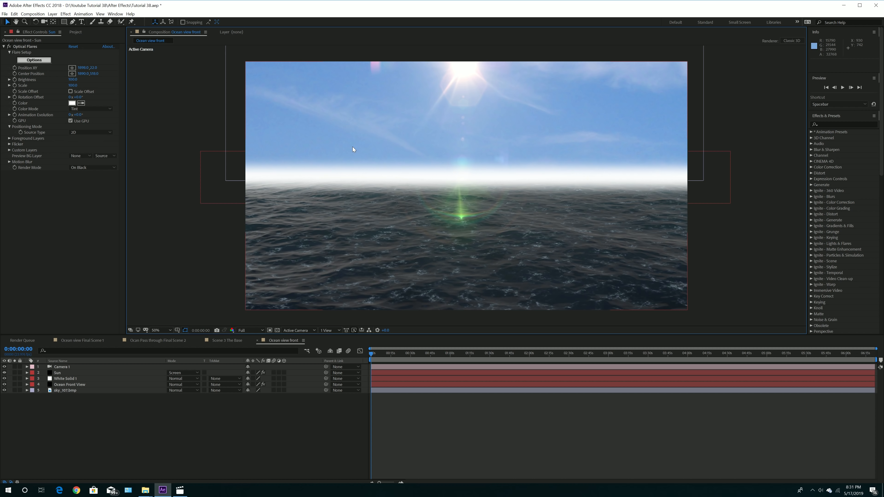
Step: Recolor the white horizon solid with a light blue sampled from the sky
click(76, 380)
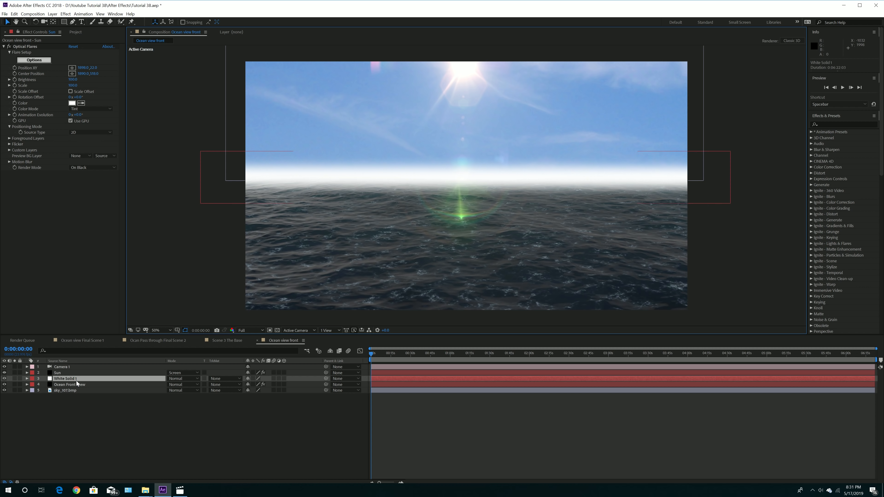
click(52, 14)
click(66, 30)
click(164, 233)
click(560, 258)
click(486, 227)
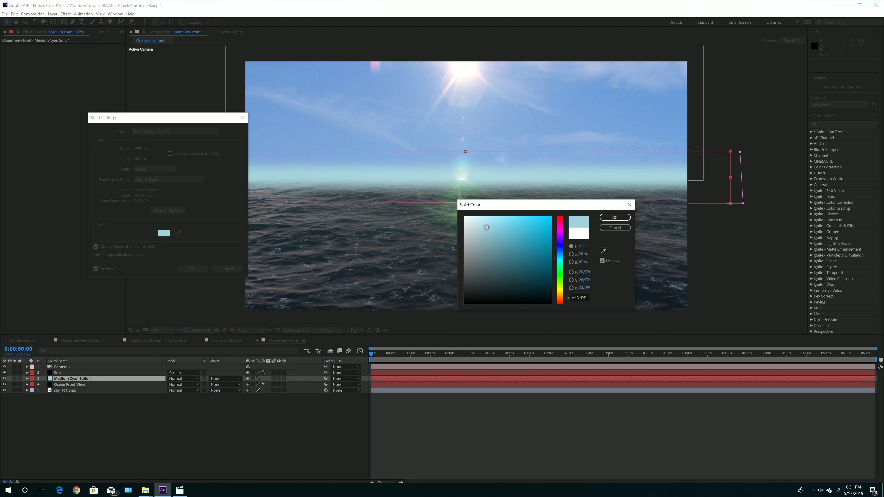
click(604, 251)
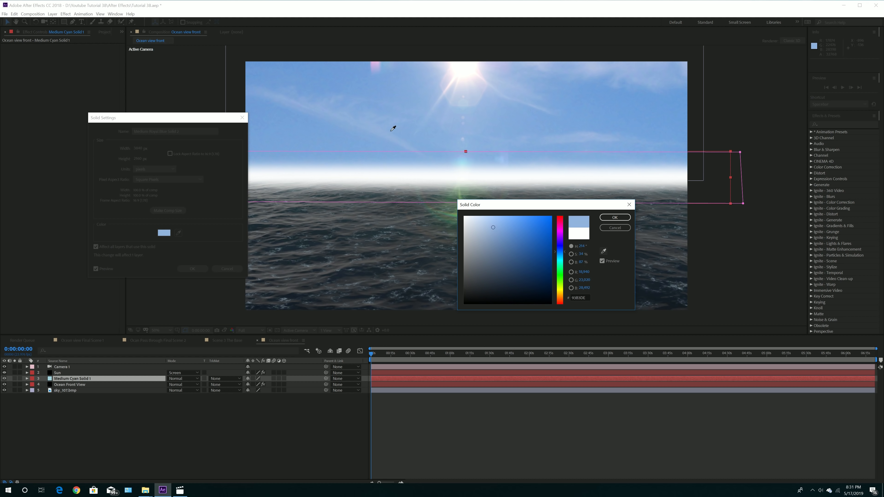
click(340, 148)
click(615, 217)
click(192, 269)
Step: Apply the Curves effect to sky_107.bmp and raise the RGB curve slightly to brighten the sky
click(66, 391)
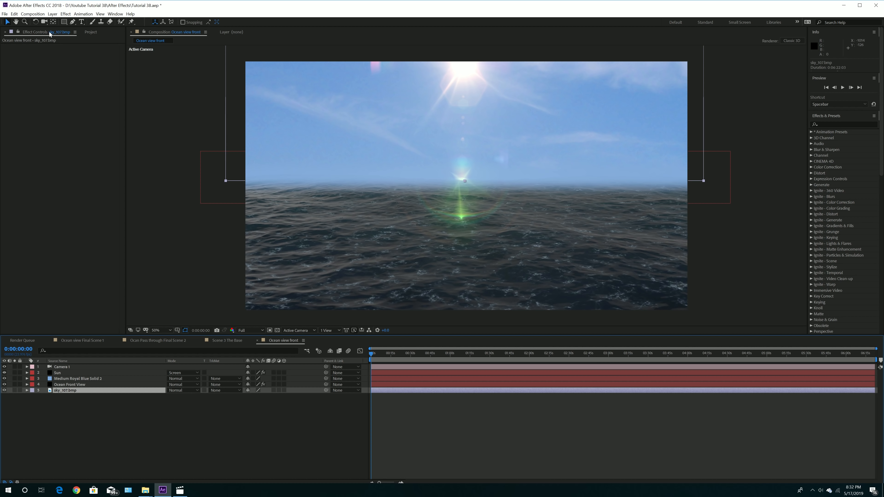
click(65, 14)
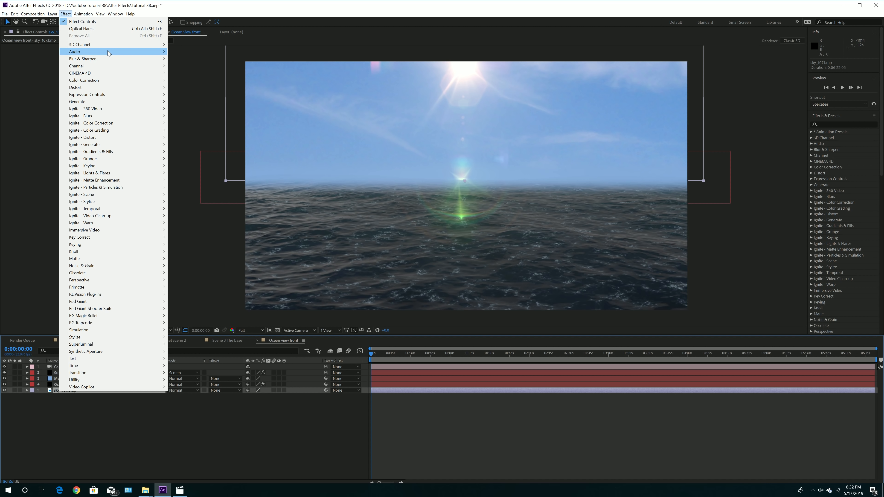
mouse_move(123, 81)
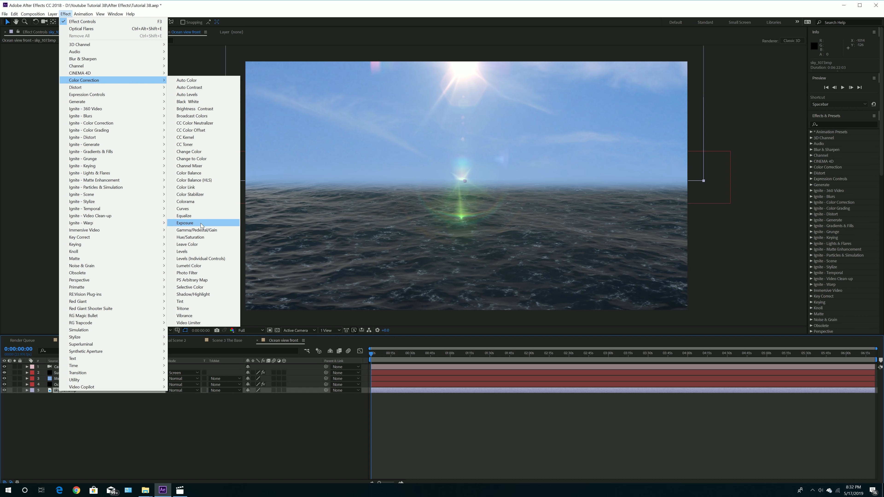
click(183, 209)
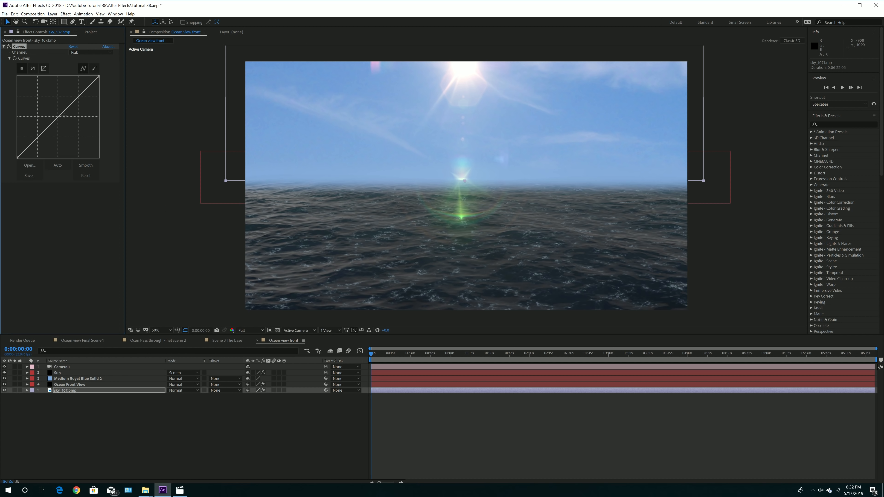
mouse_move(38, 137)
mouse_down()
mouse_move(35, 130)
mouse_move(38, 137)
mouse_up()
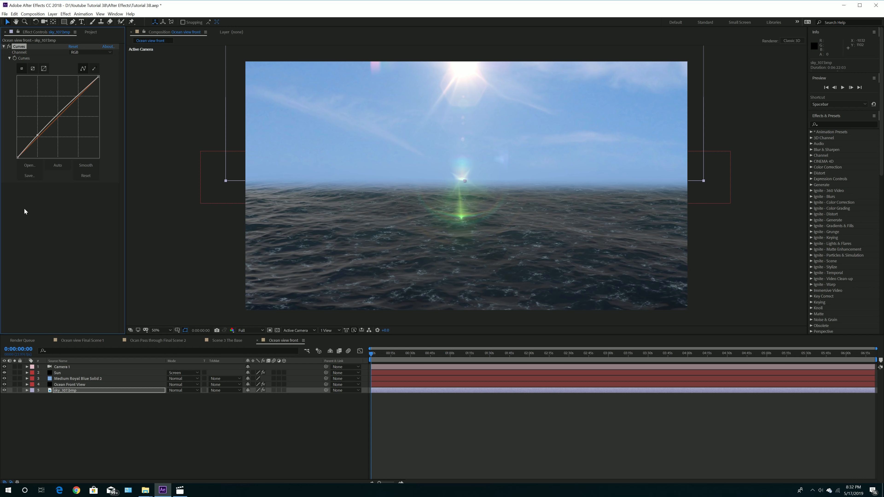
Step: Adjust the mask expansion of Medium Royal Blue Solid 2 to refine the horizon haze
click(77, 379)
key(m)
key(m)
click(69, 408)
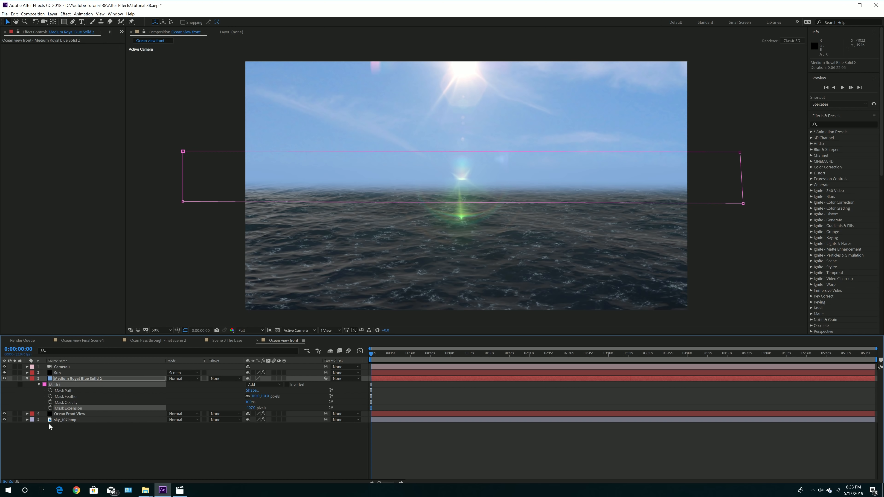
click(28, 378)
click(176, 252)
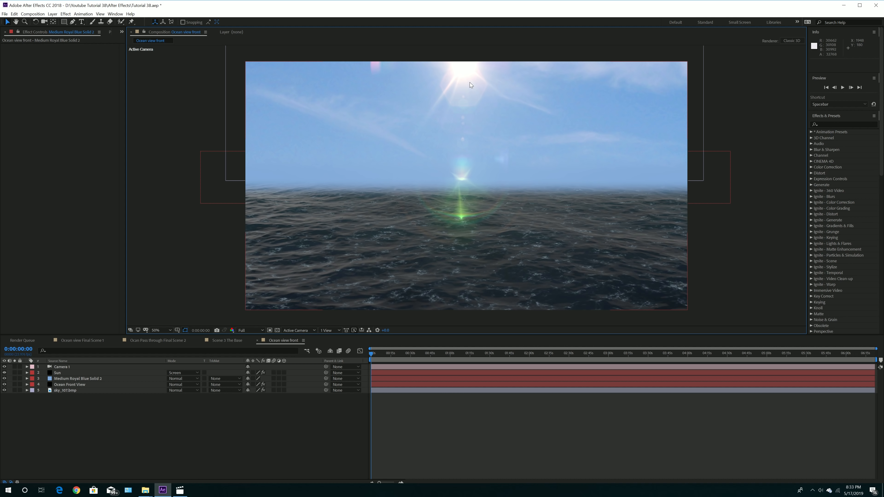
Step: Show the composition in two side-by-side views and select the Ocean Front View layer
click(330, 331)
click(343, 346)
click(70, 385)
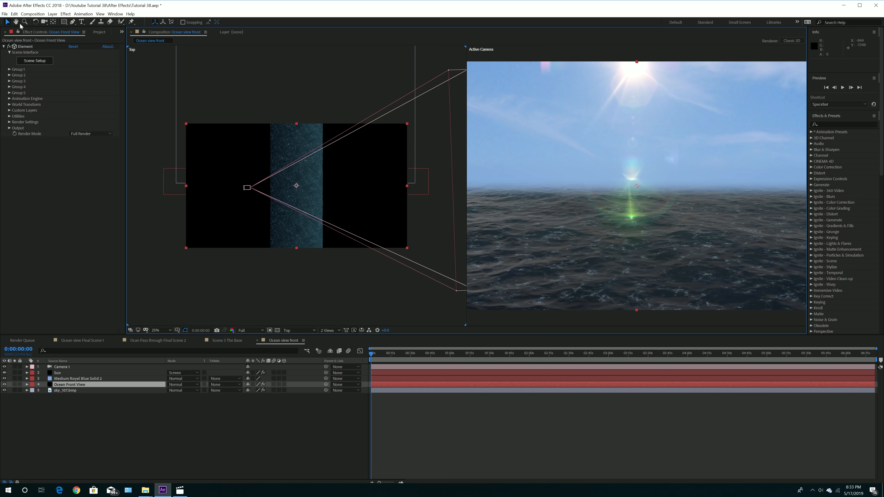
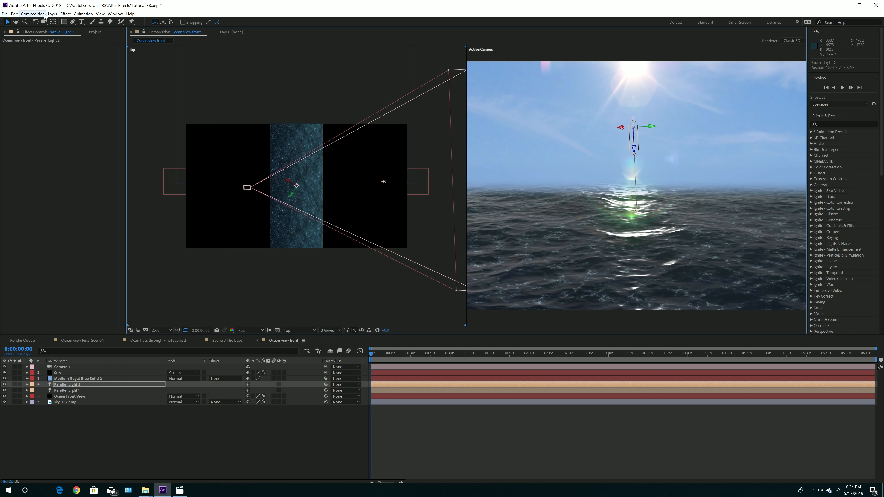
Step: Add an ambient light to the Ocean view front composition
click(52, 14)
mouse_move(58, 23)
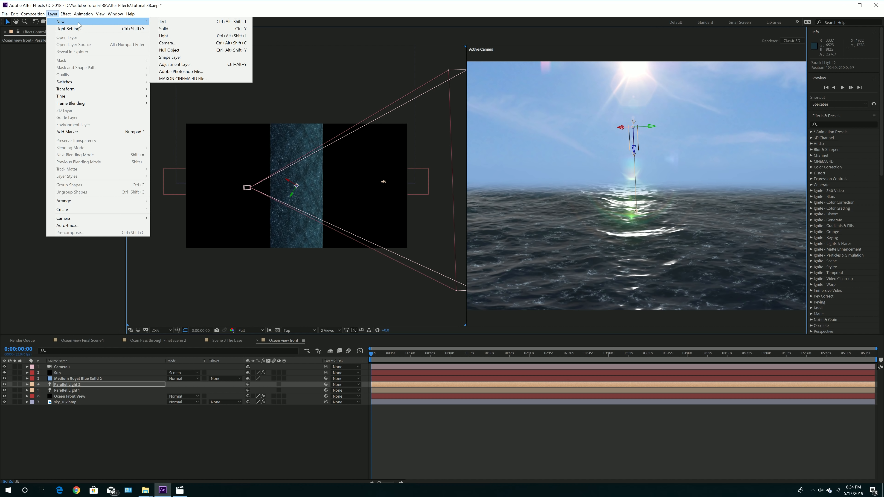
click(164, 36)
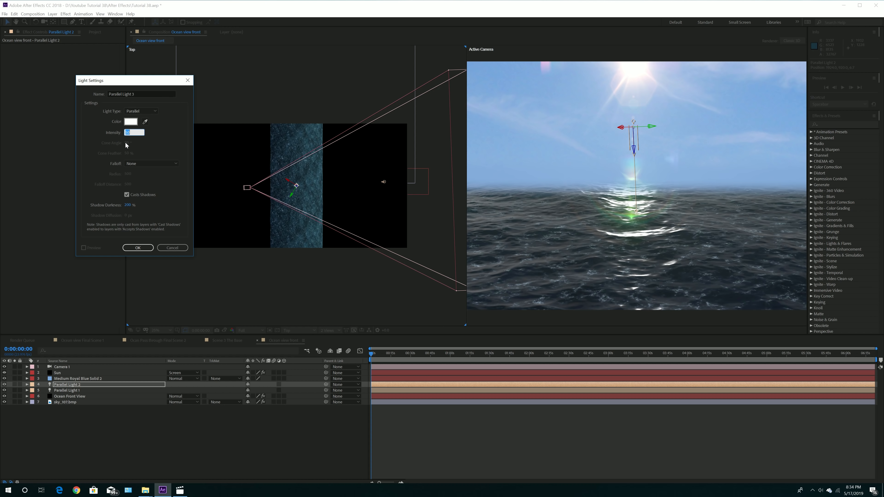
click(141, 111)
click(139, 135)
click(138, 247)
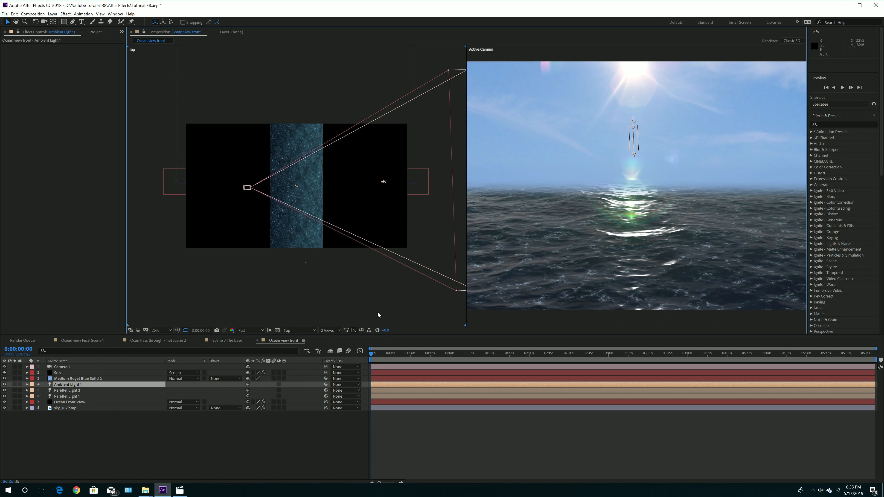
Step: Reposition Parallel Light 1 using the Front view to spread its reflection on the water, and return to a single view
click(302, 218)
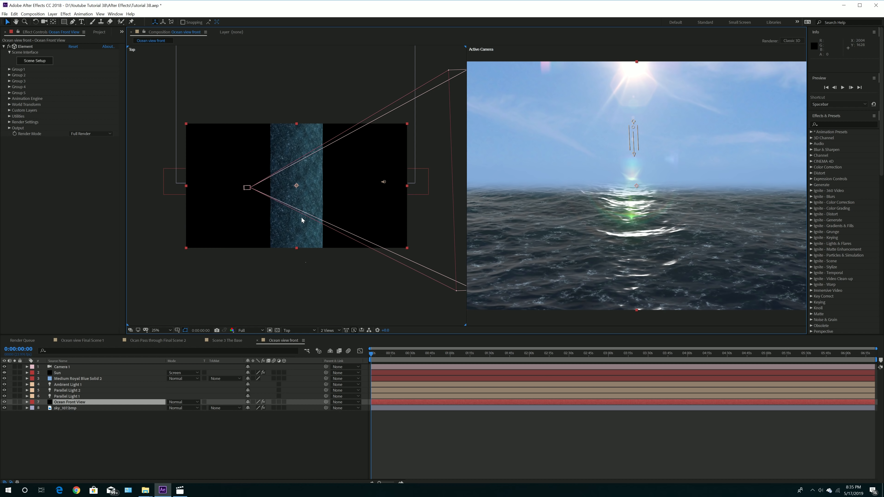
click(288, 331)
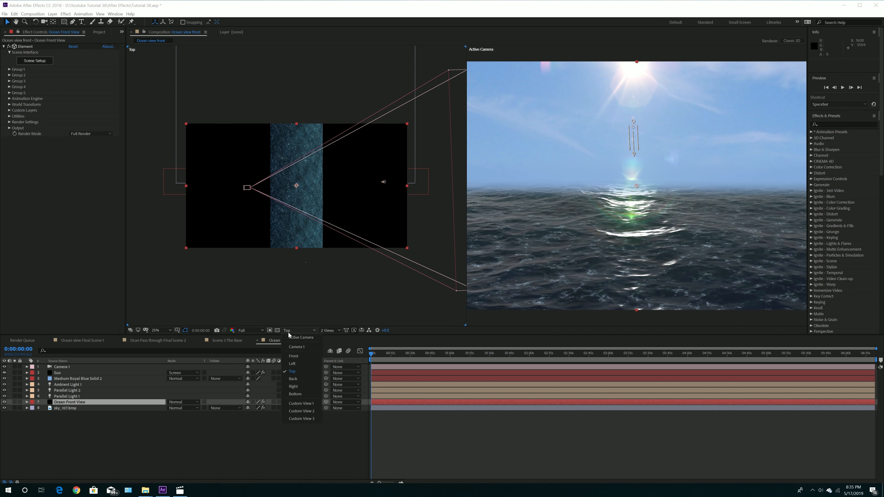
click(299, 387)
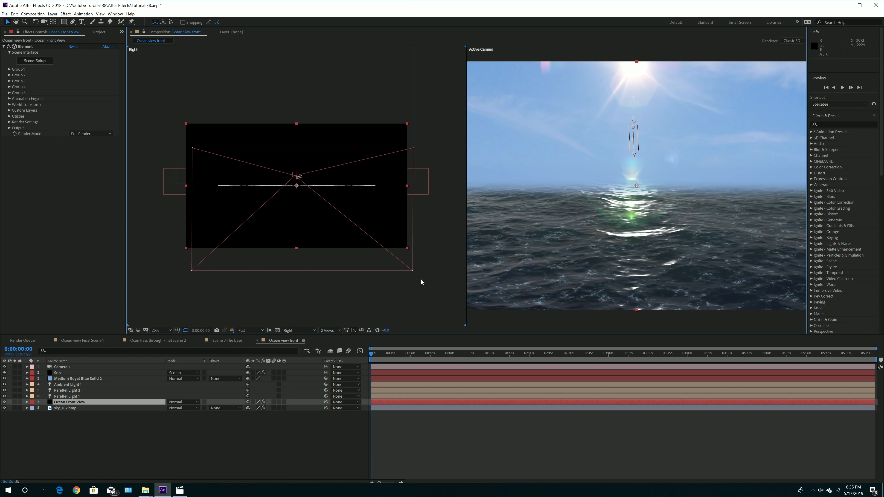
click(67, 397)
click(299, 330)
click(299, 363)
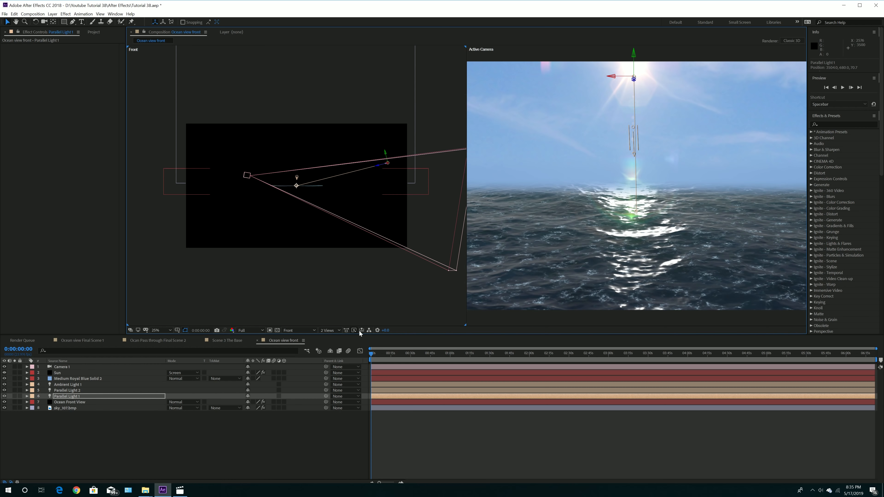
click(331, 331)
click(331, 324)
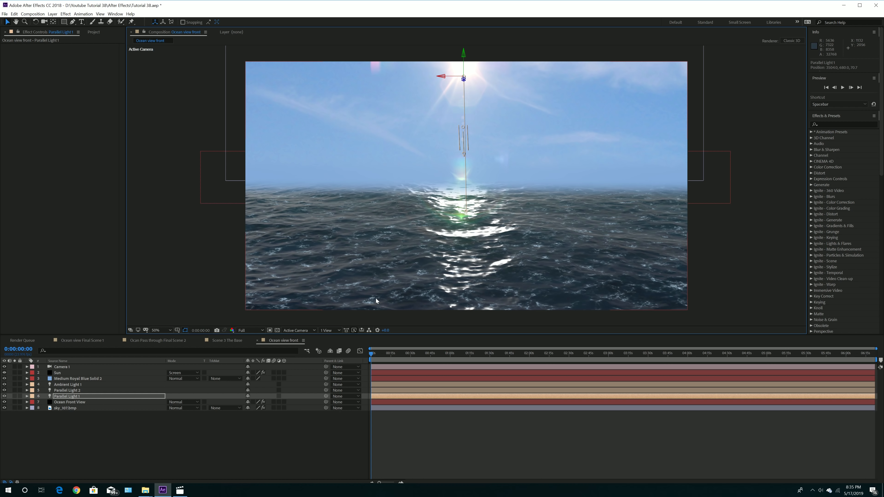
Step: Open the Element scene setup of Ocean Front View and set the first ocean model's material reflectivity intensity to 1%
click(99, 401)
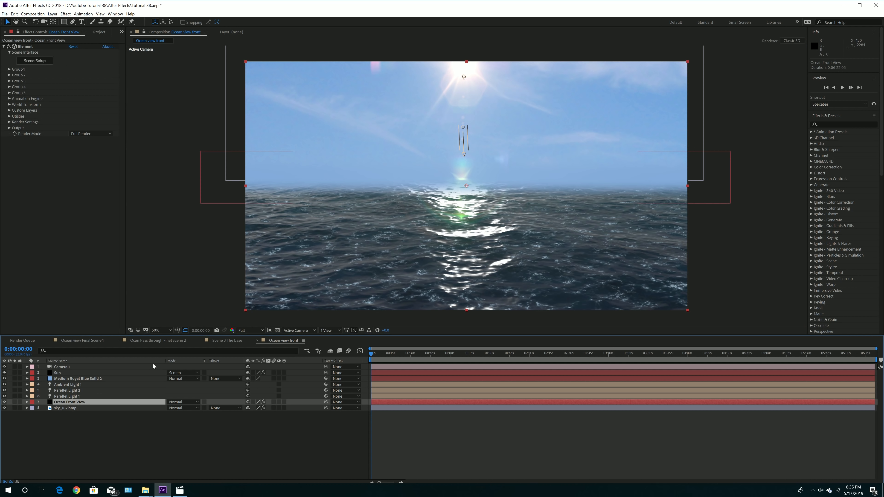
click(33, 63)
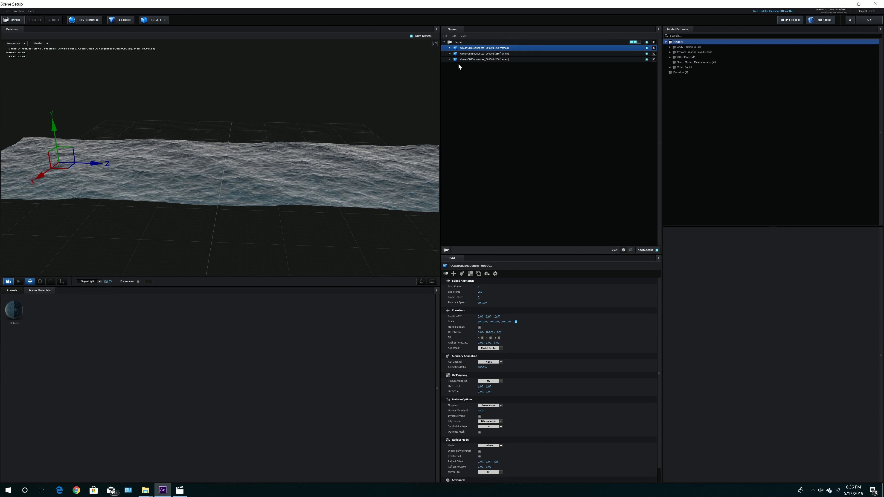
click(449, 48)
click(471, 54)
drag(249, 172, 223, 178)
scroll(223, 177, up, 2)
drag(482, 362, 466, 395)
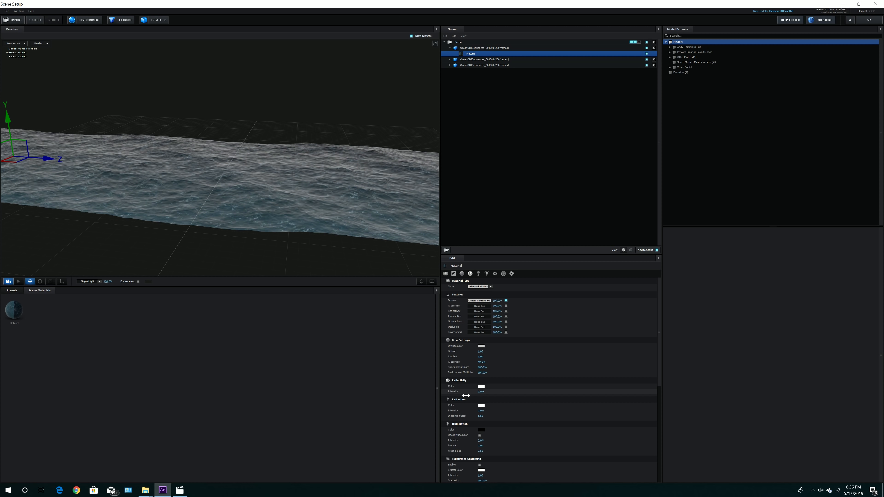
click(482, 393)
text(1)
click(534, 394)
Step: Reduce the ocean material's environment multiplier, adjust its glossiness and apply the scene changes
drag(487, 374, 468, 376)
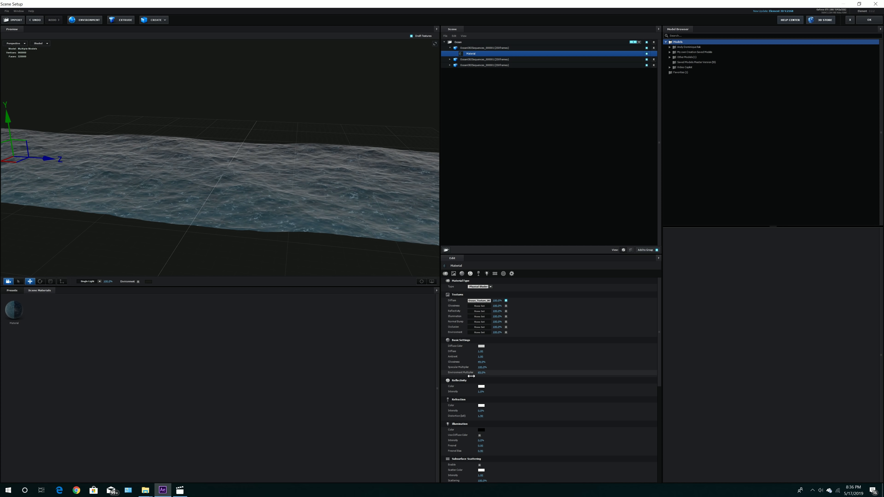
drag(481, 362, 487, 363)
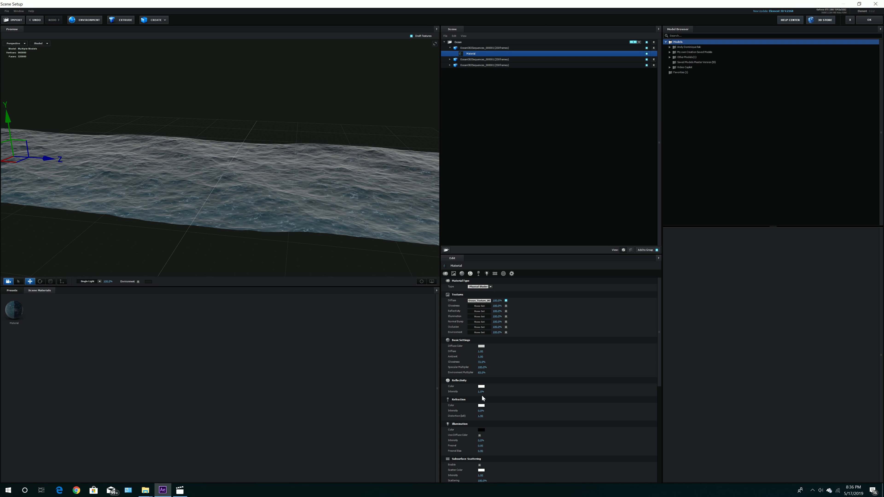
click(873, 21)
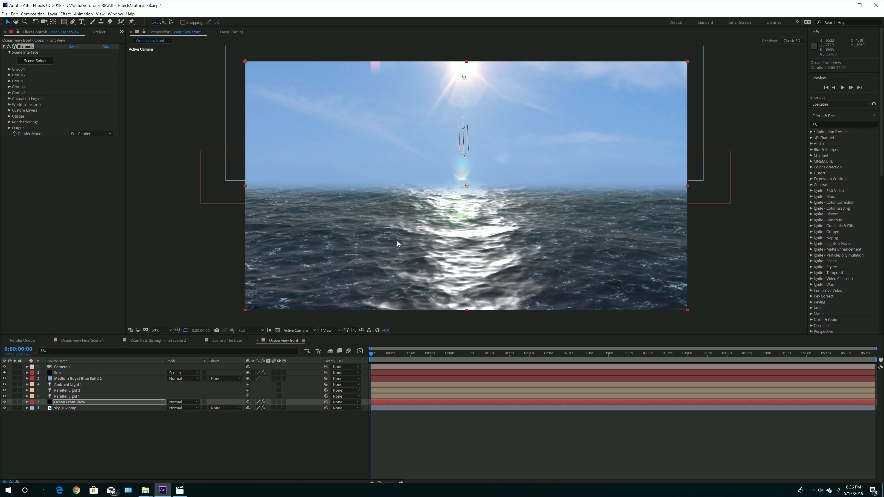
click(76, 402)
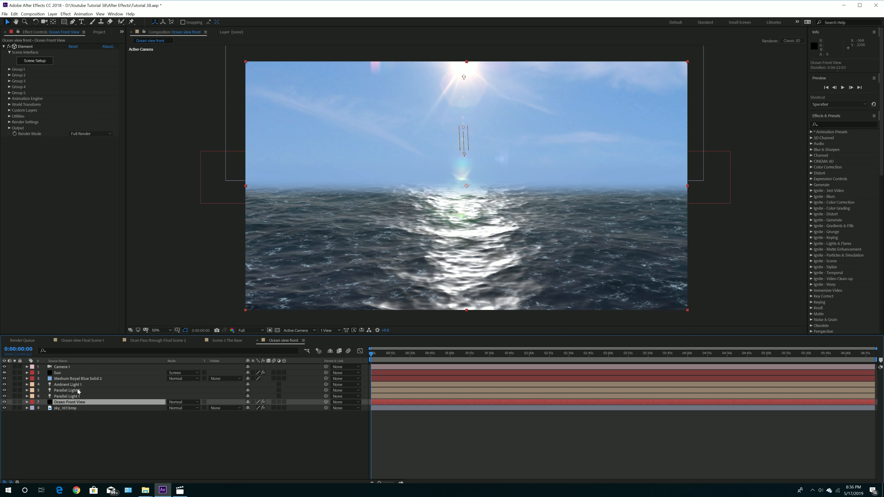
click(37, 61)
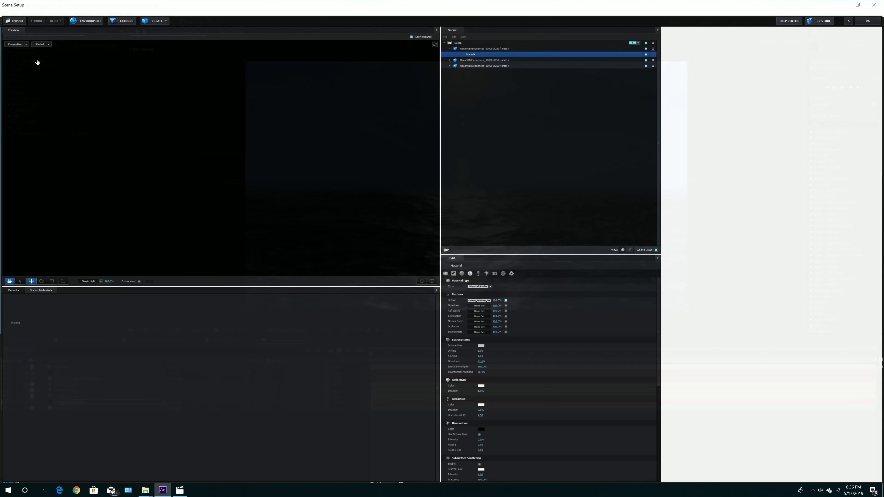
click(868, 21)
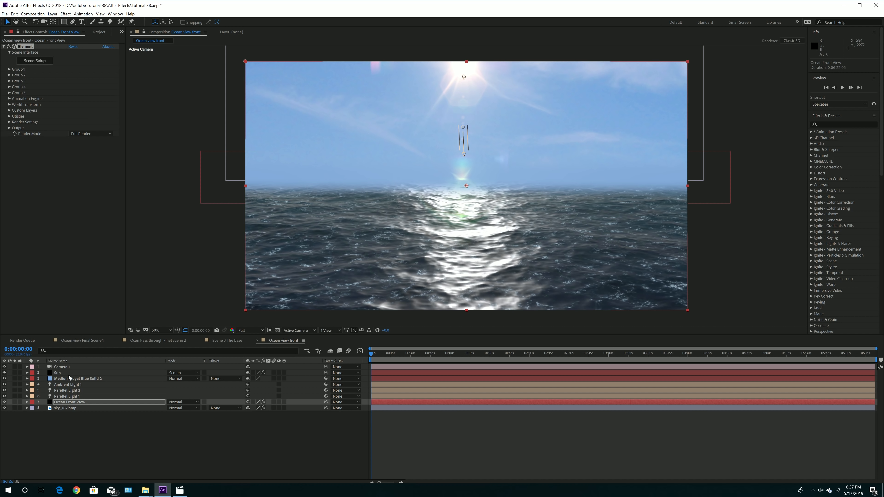
click(81, 429)
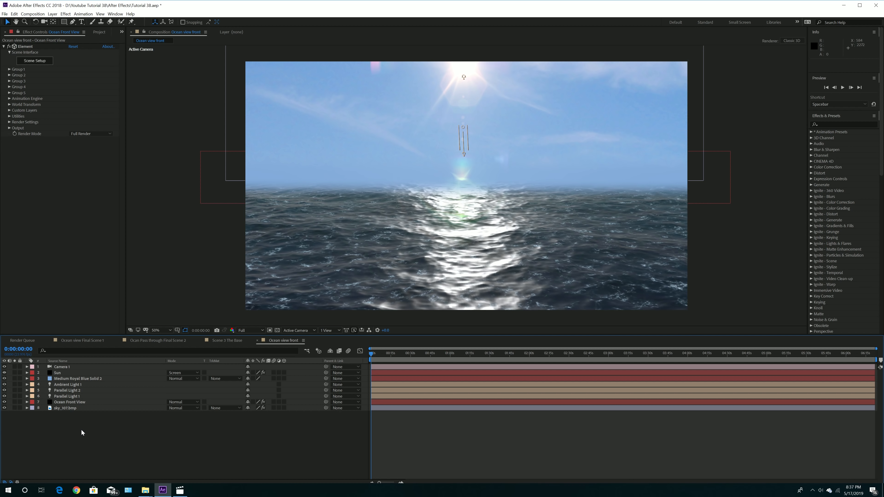
Step: Reopen the Element scene setup of Ocean Front View and rename the top-level Ocean group as Scene
click(81, 403)
click(34, 61)
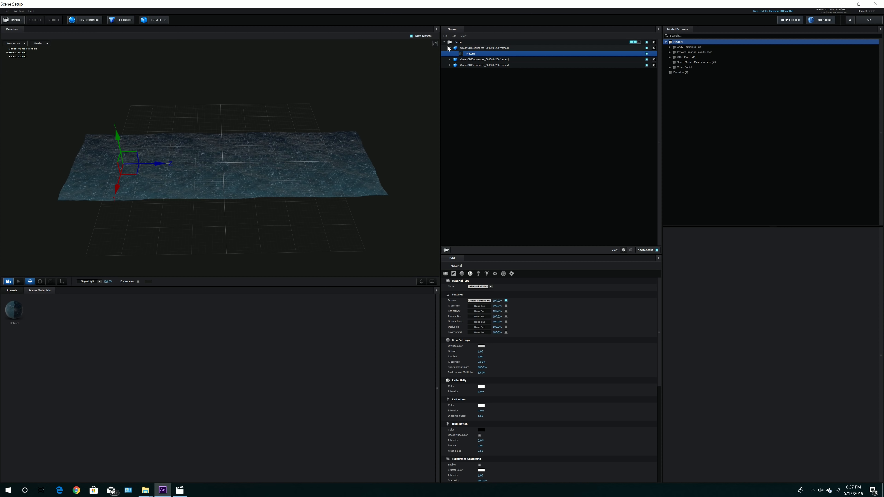
click(449, 48)
click(449, 43)
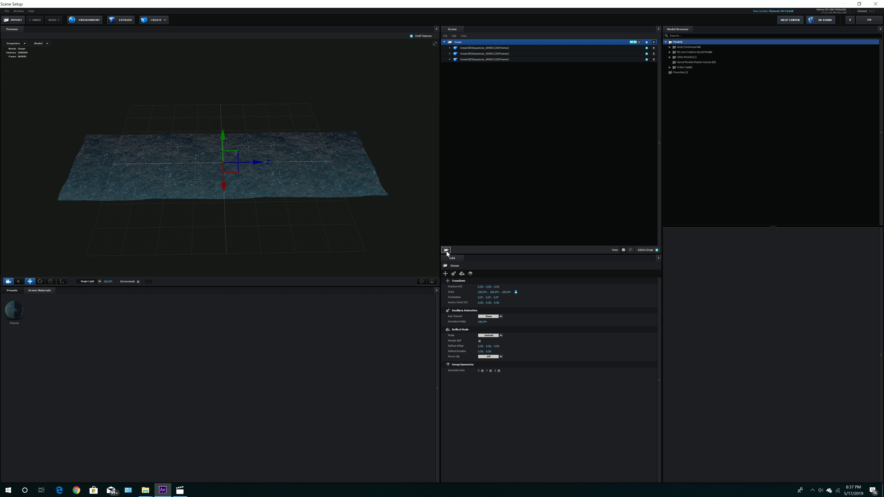
click(464, 36)
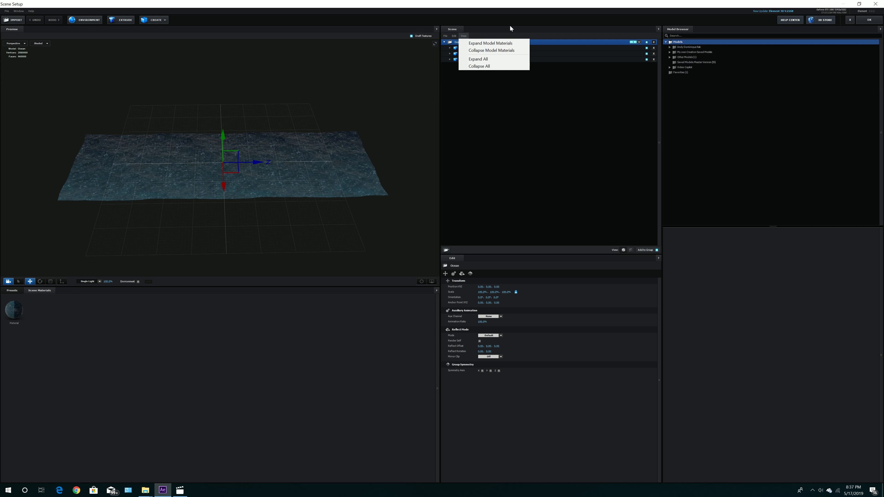
click(483, 89)
double_click(464, 42)
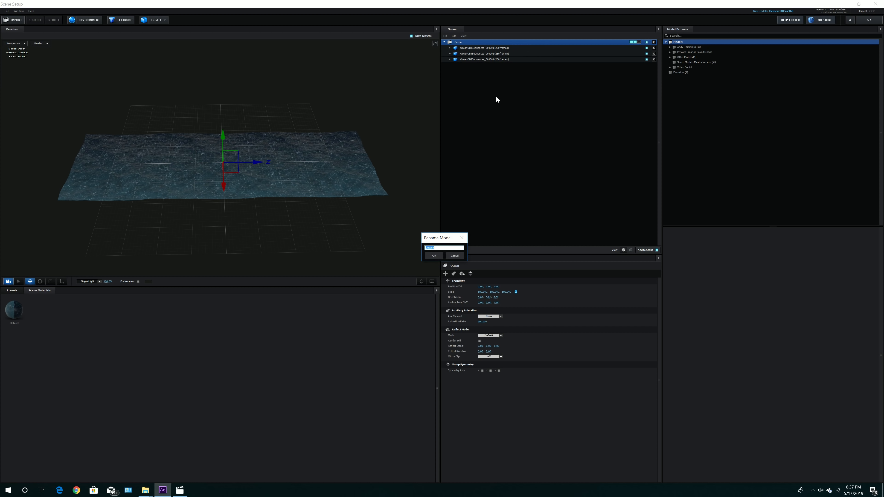
key(BackSpace)
key(Return)
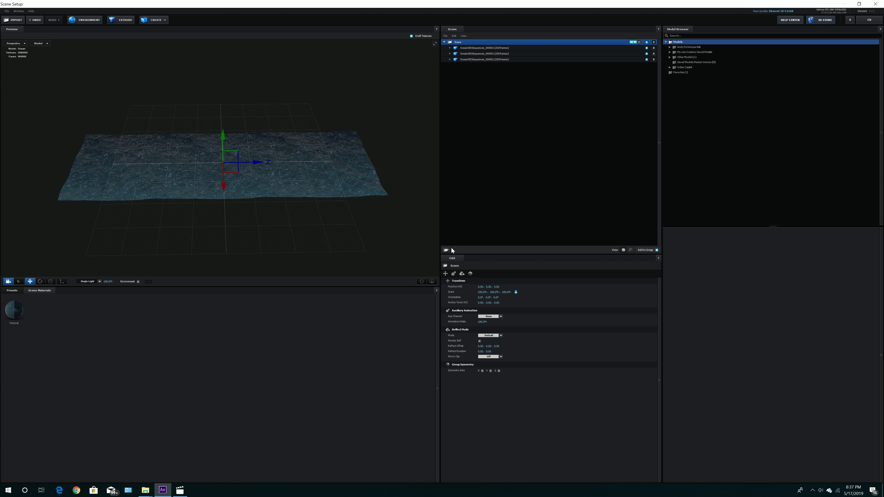
Step: Create a group folder named Ocean inside the Scene group
click(447, 250)
double_click(474, 49)
text(Ocean)
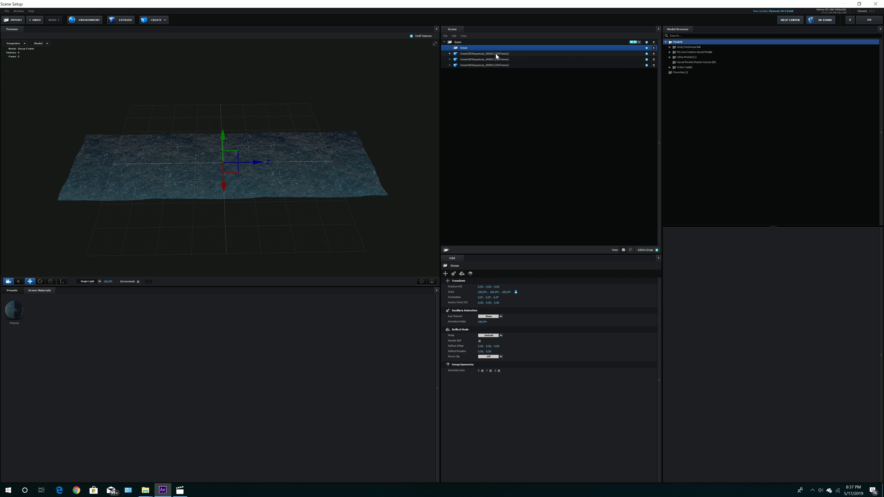
Step: Move the three ocean sequence models into the Ocean folder and collapse it
click(485, 53)
click(486, 59)
click(483, 65)
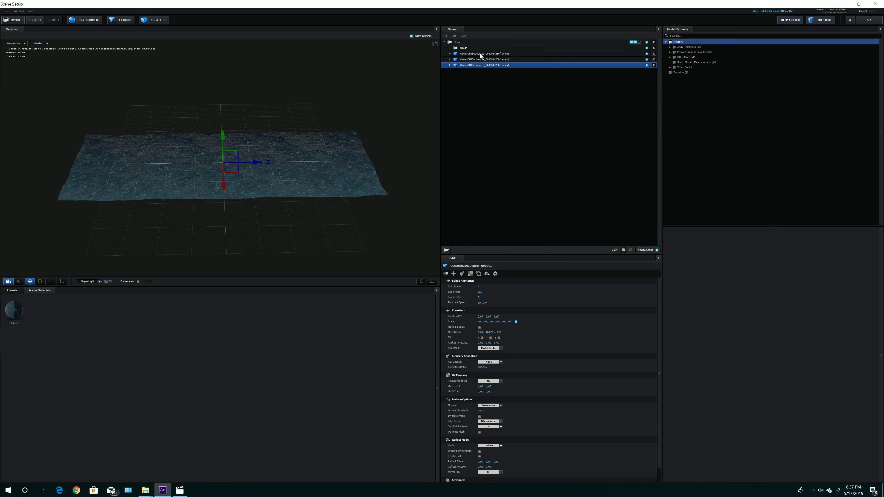
click(480, 53)
ctrl+click(474, 58)
ctrl+click(474, 64)
drag(474, 65, 449, 48)
click(449, 48)
click(467, 146)
Step: Create a second group folder named Jet inside the Scene group
click(446, 250)
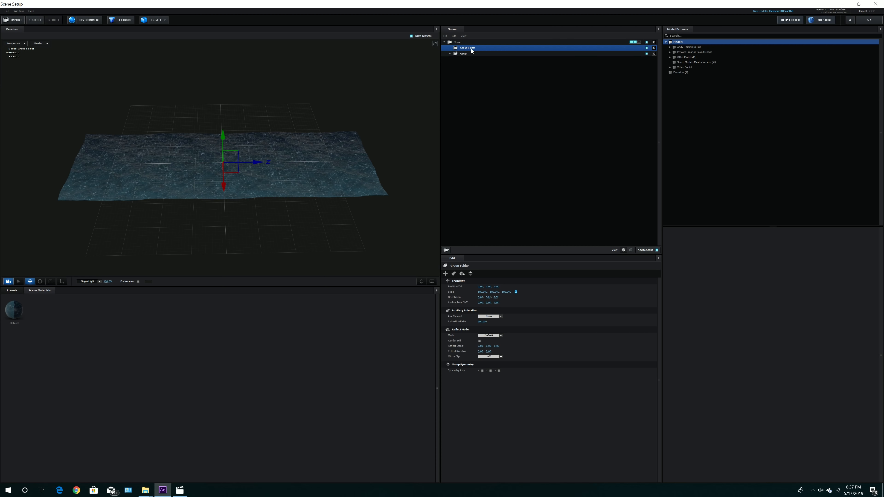
double_click(471, 48)
text(JET)
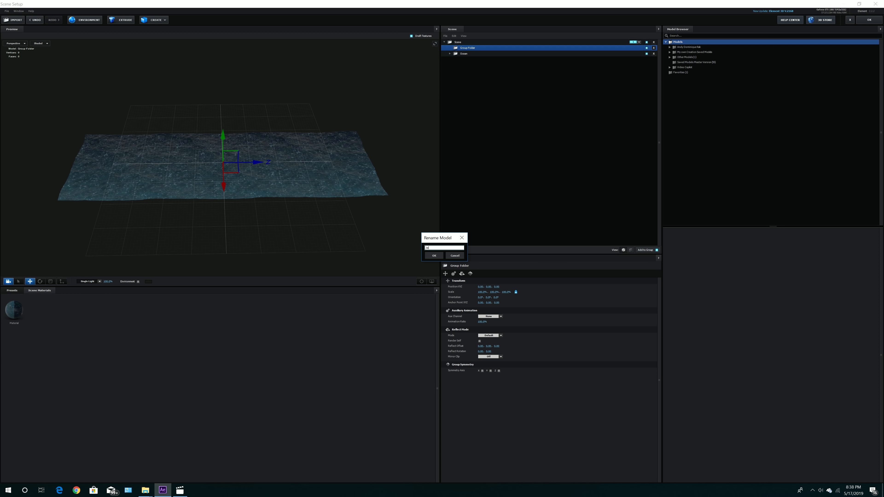
key(Return)
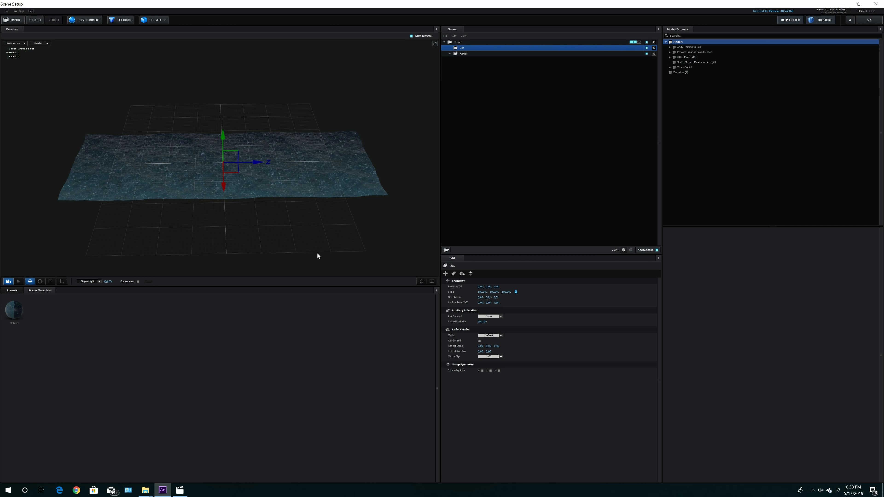
Step: Import Jet.obj from the tutorial's Jet folder into the Jet group with default import preferences and enable Normalize Size
click(14, 20)
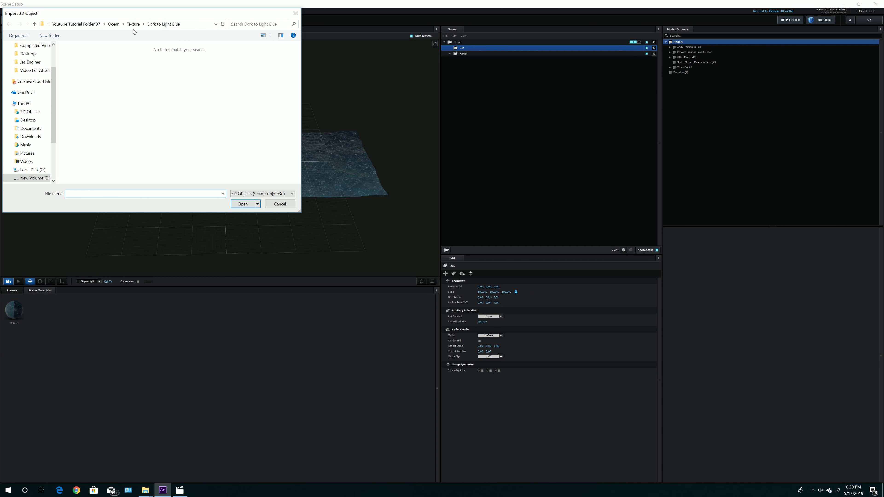
click(77, 24)
double_click(81, 64)
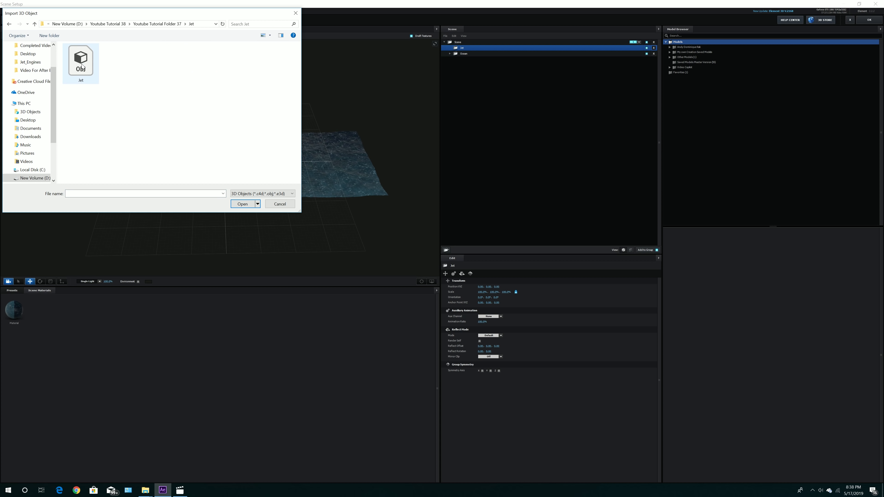
double_click(82, 64)
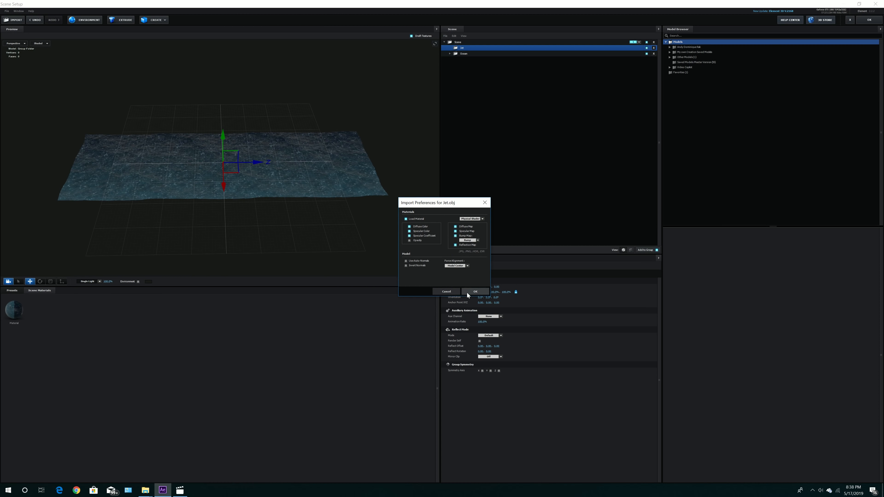
click(475, 292)
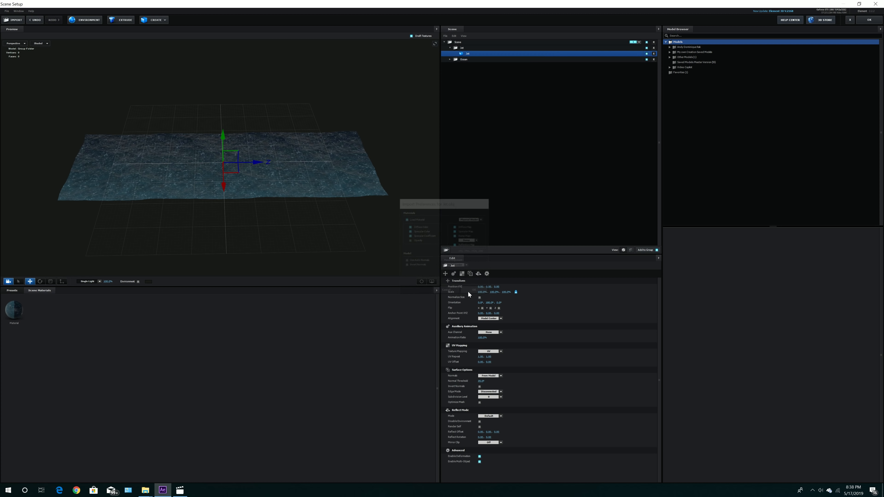
click(480, 298)
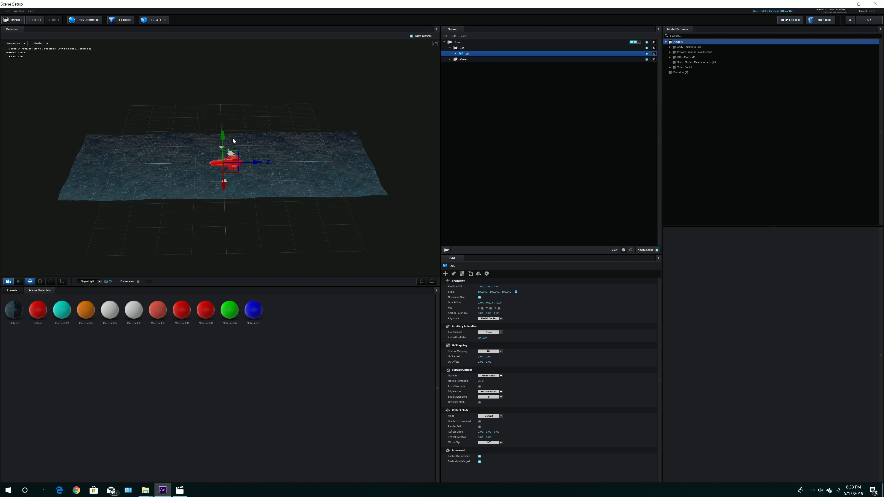
Step: Raise the jet model vertically above the ocean surface and view it close up from below
drag(223, 137, 223, 112)
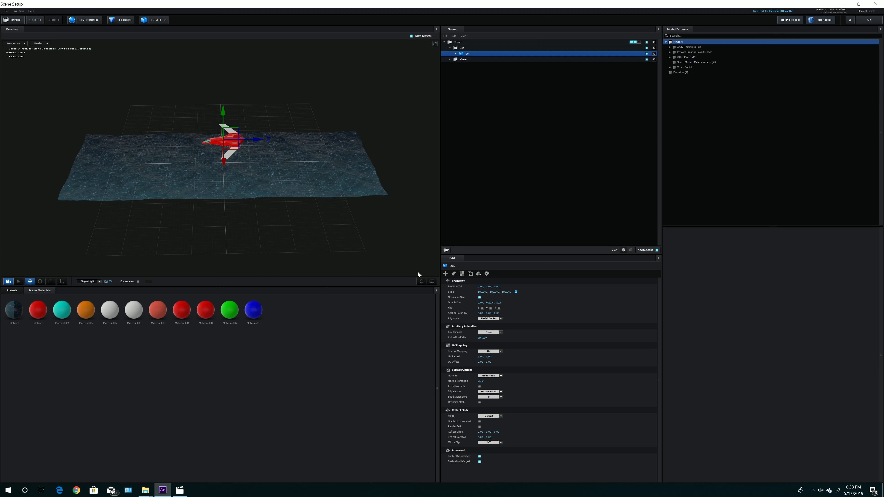
click(422, 282)
drag(284, 222, 320, 213)
scroll(320, 214, up, 3)
drag(230, 222, 243, 196)
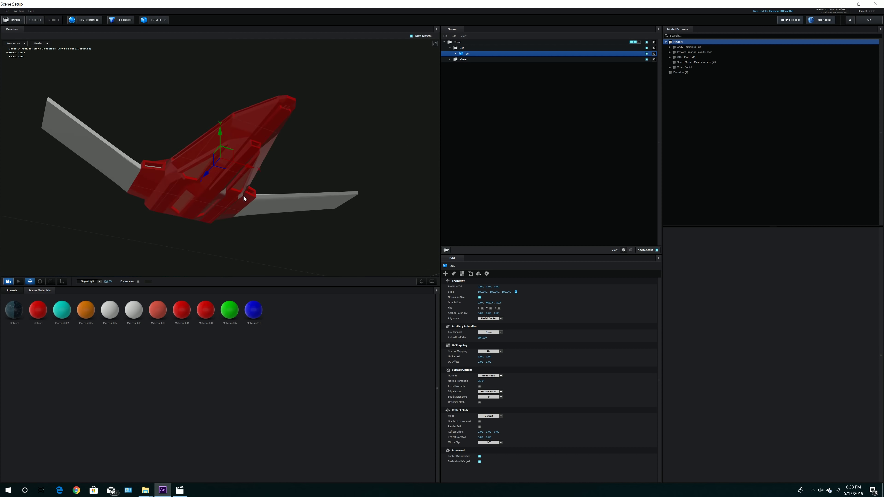
Step: Accept the Element scene setup and create a group null for Group 2, which holds the jet
click(869, 20)
click(9, 75)
click(15, 105)
click(22, 116)
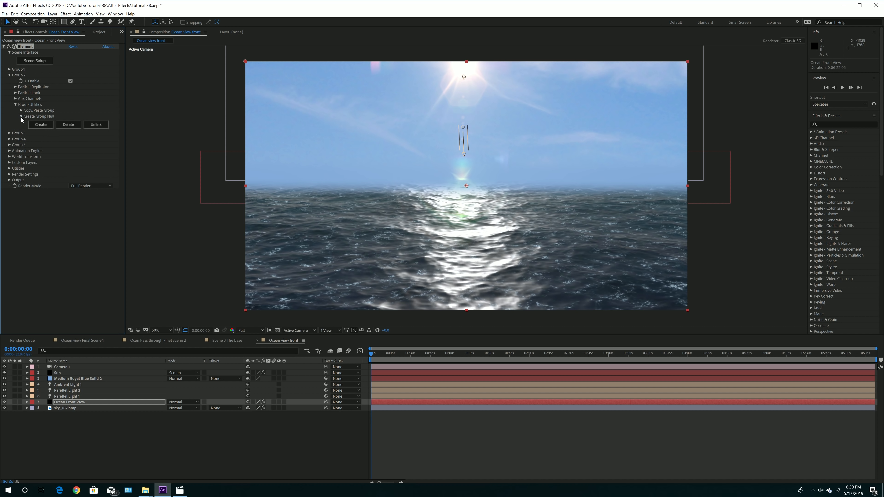
click(47, 126)
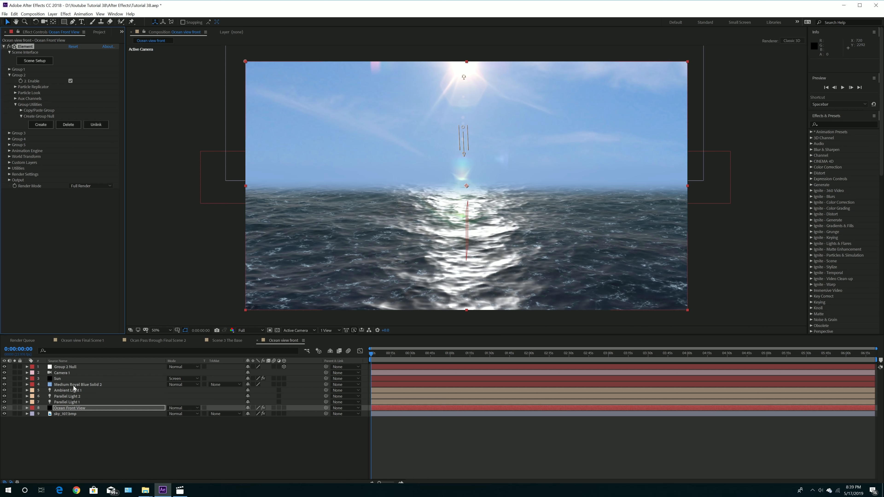
Step: Move the Group 2 null directly above the Ocean Front View layer and rename it "Null for jet"
click(77, 367)
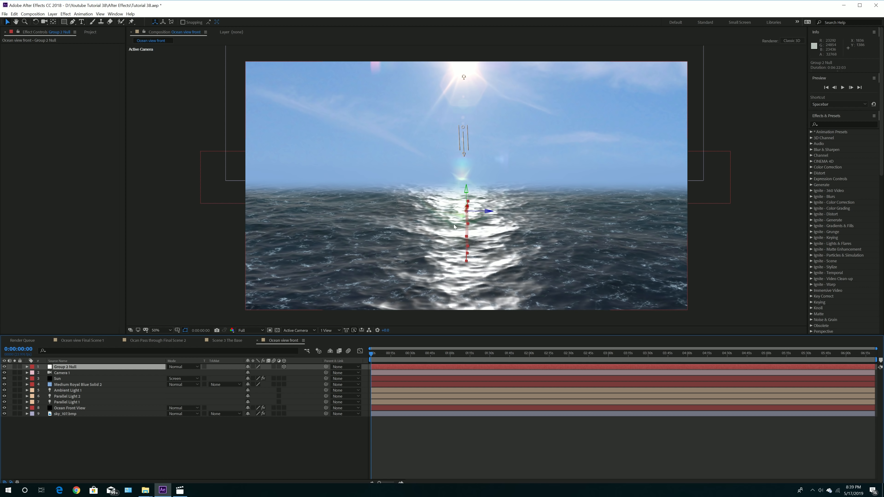
drag(77, 367, 80, 409)
key(Return)
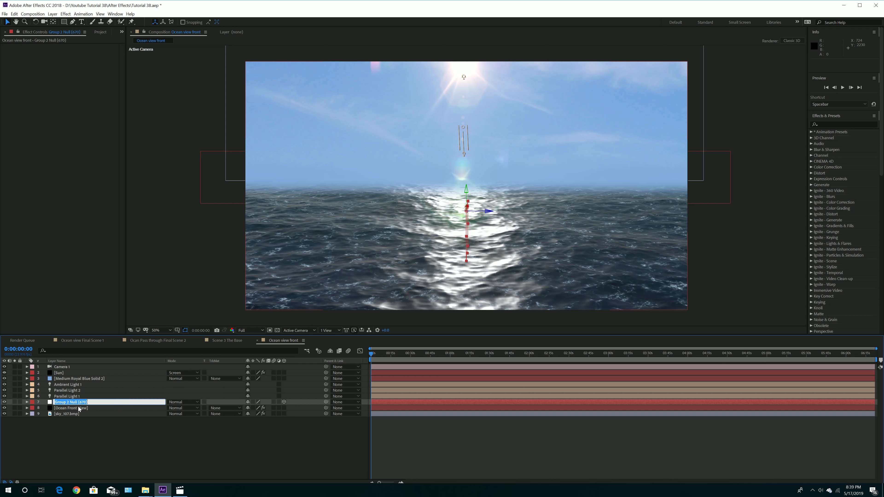
text(Null fo)
text(r Shi)
key(BackSpace)
key(BackSpace)
text(jet)
key(Return)
Step: Display the composition in two horizontal views and reopen the Element scene setup of the Ocean Front View layer
click(71, 408)
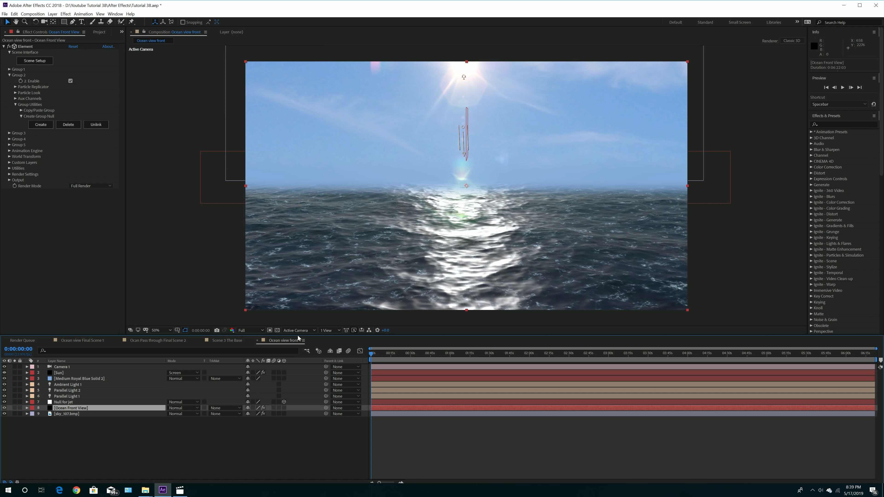
click(333, 334)
click(339, 373)
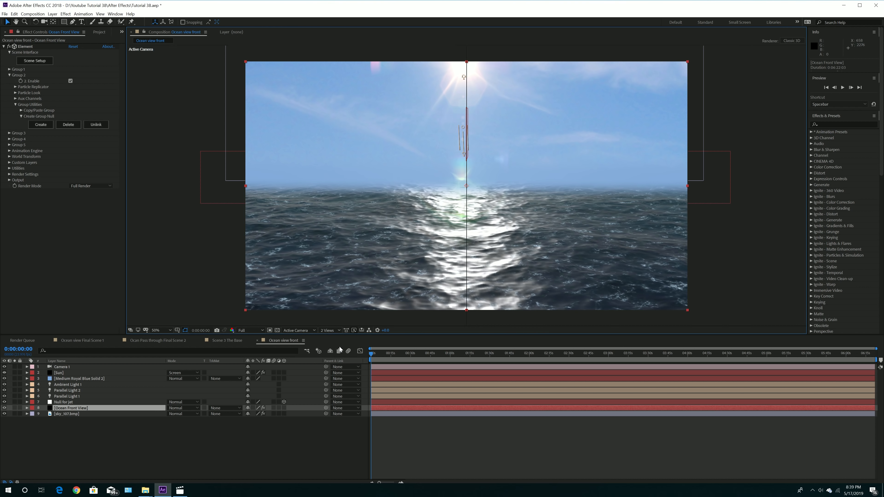
scroll(258, 221, up, 4)
click(35, 61)
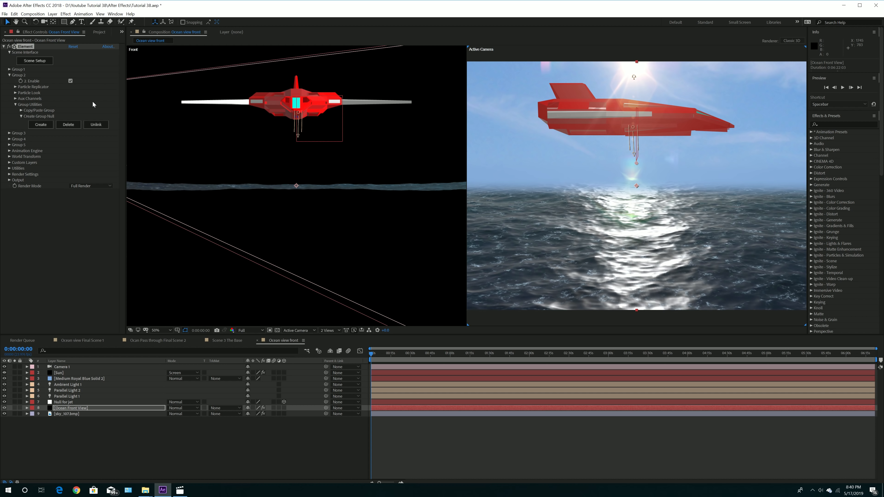
Step: Return to a single view and set the Y Rotation of Null for jet to -90°
click(88, 408)
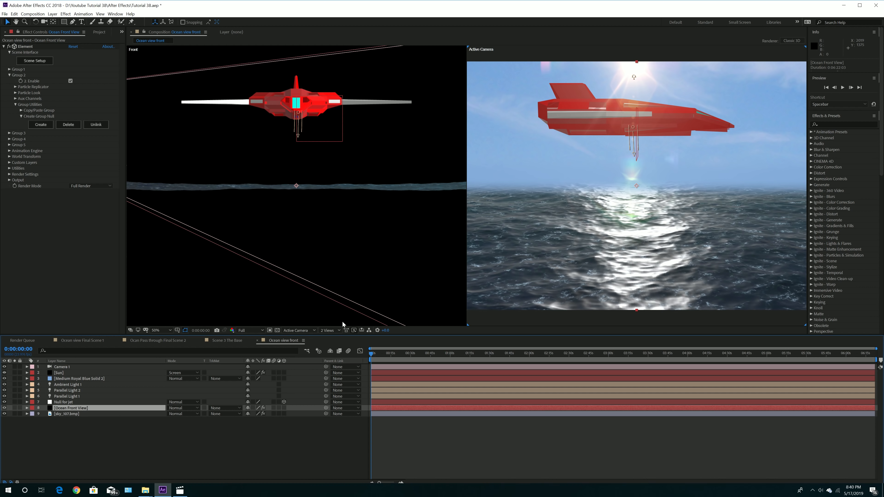
click(332, 331)
click(336, 338)
click(27, 402)
click(34, 409)
drag(256, 443, 227, 447)
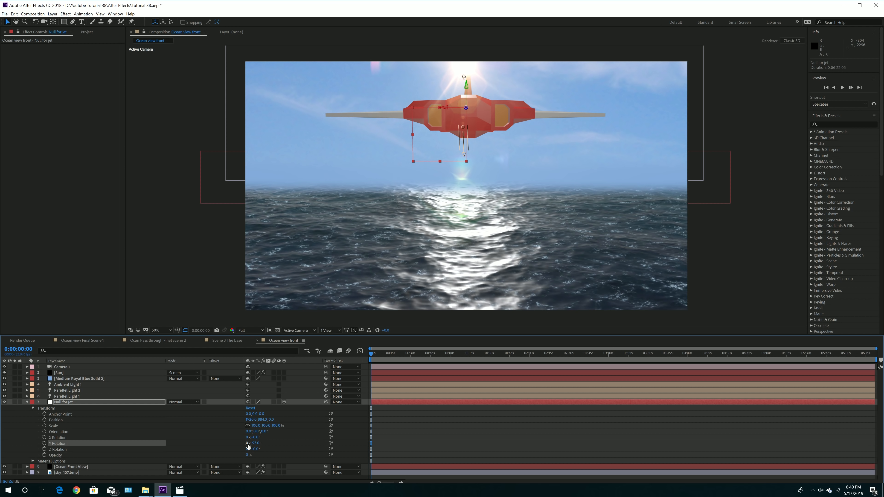
click(256, 444)
text(-90)
key(Return)
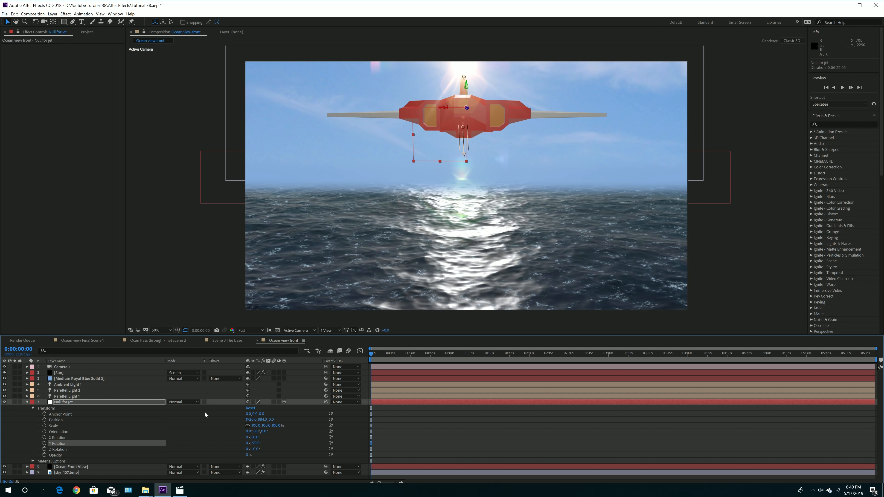
click(82, 404)
click(27, 403)
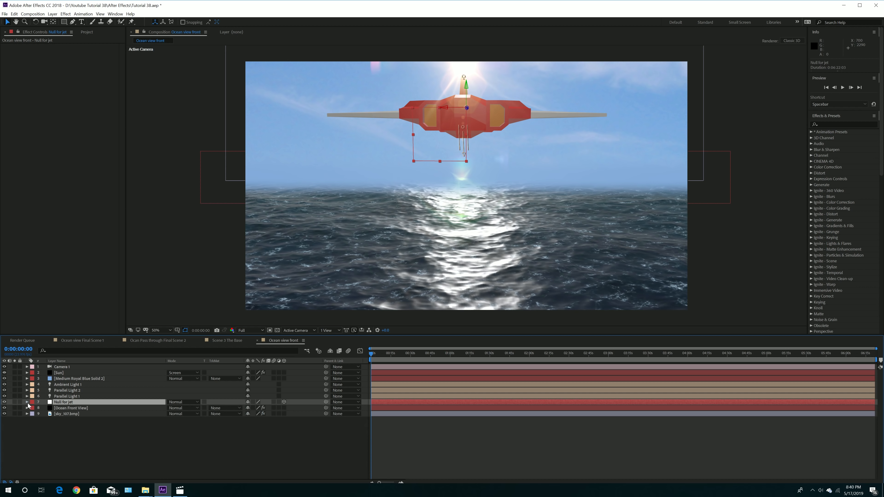
Step: Set the shadow map size to 4096 in the Ocean Front View layer's Element render settings
click(68, 409)
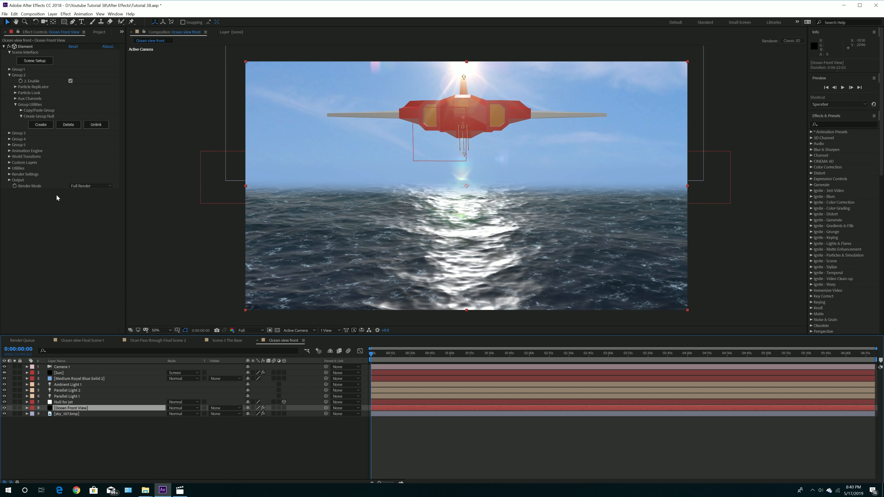
click(9, 175)
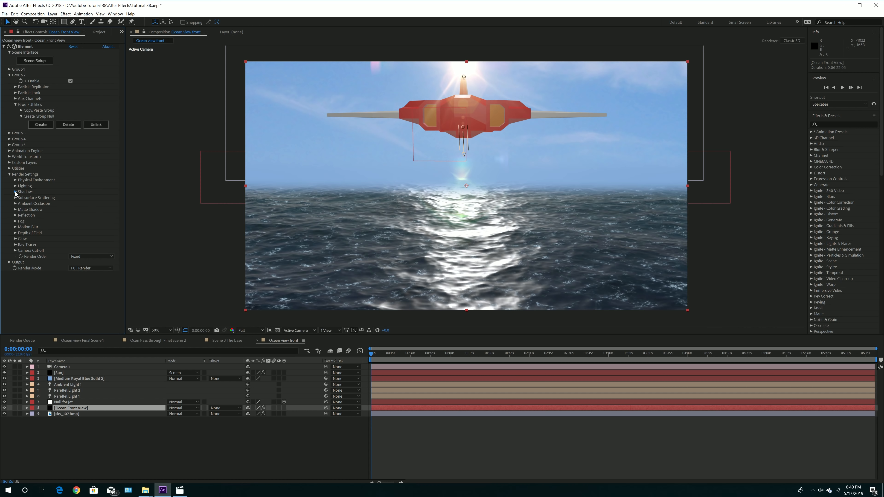
click(15, 192)
click(79, 216)
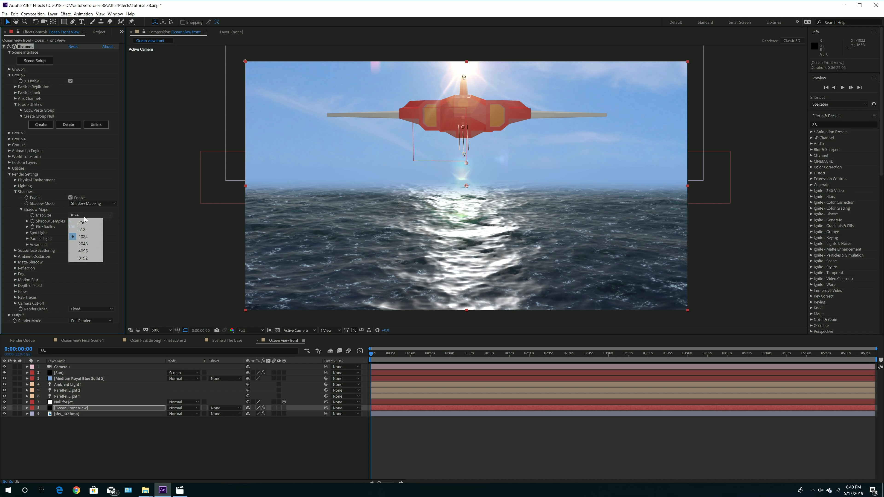
click(85, 253)
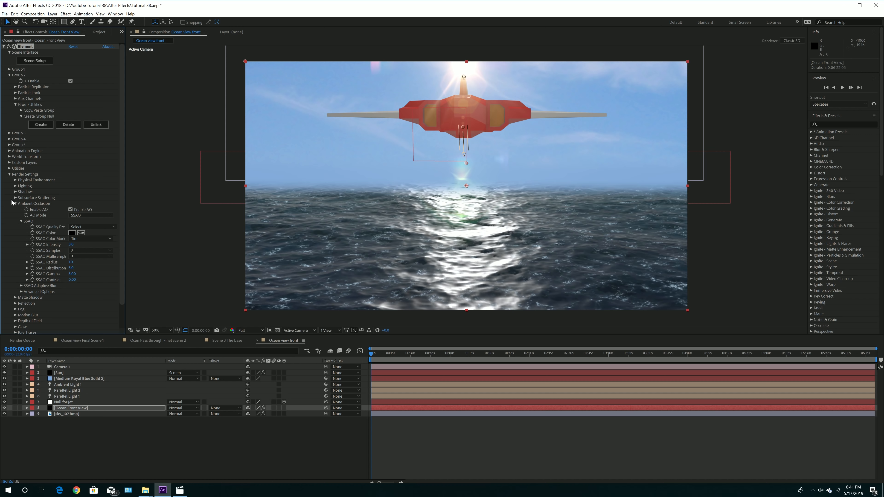
click(9, 175)
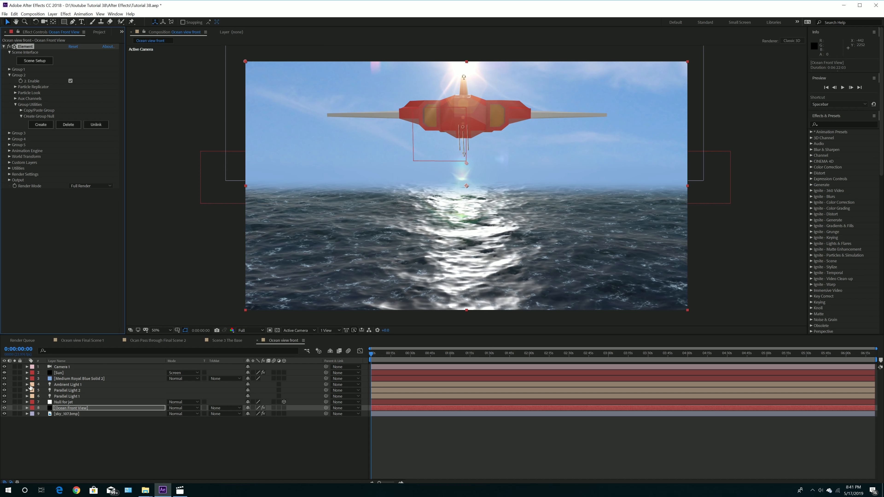
Step: Display two horizontal views and set the scale of Null for jet to 15%
click(68, 402)
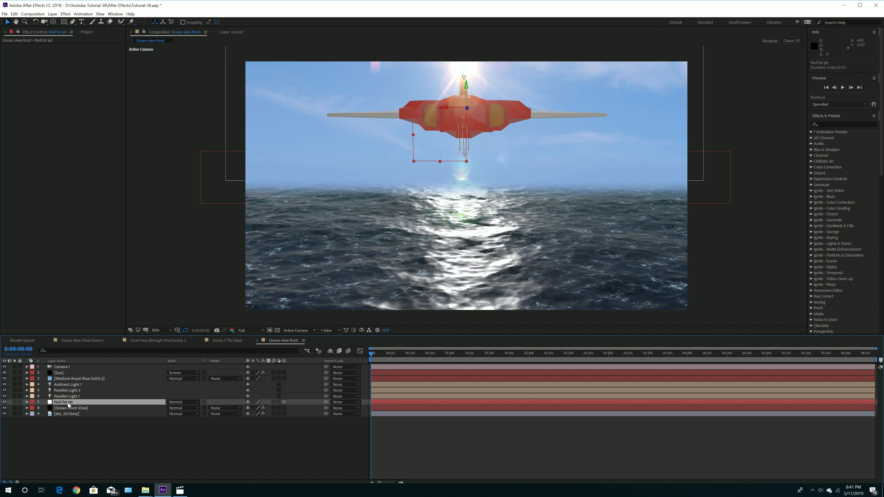
click(330, 331)
click(343, 345)
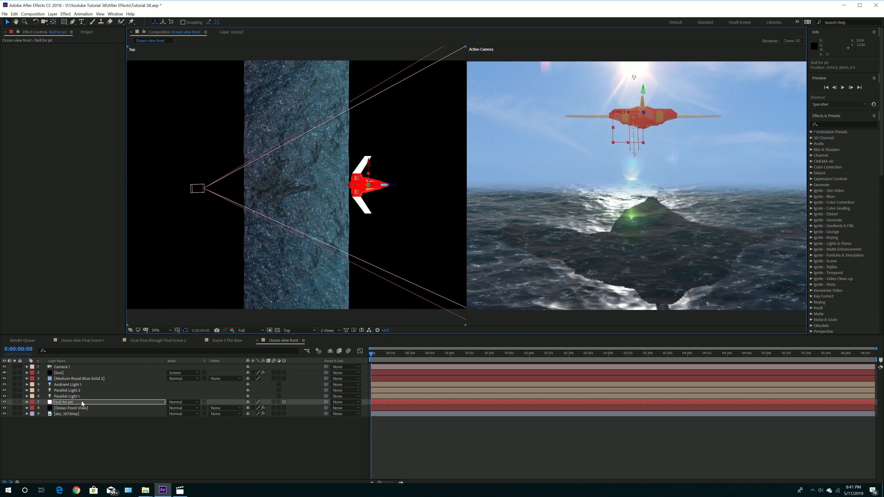
click(115, 403)
click(27, 402)
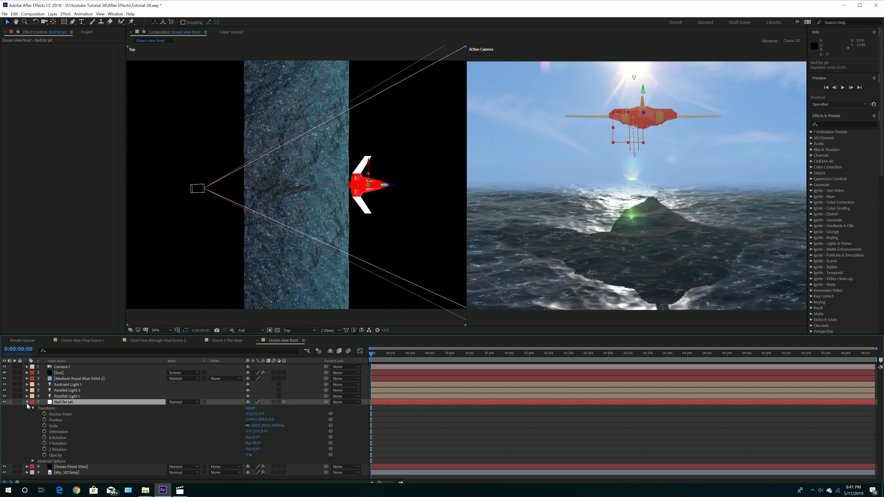
click(255, 426)
text(15)
key(Return)
Step: Move Null for jet close in front of the camera in the top view and centre it sideways at Z about -22
drag(368, 185, 221, 189)
scroll(615, 161, down, 2)
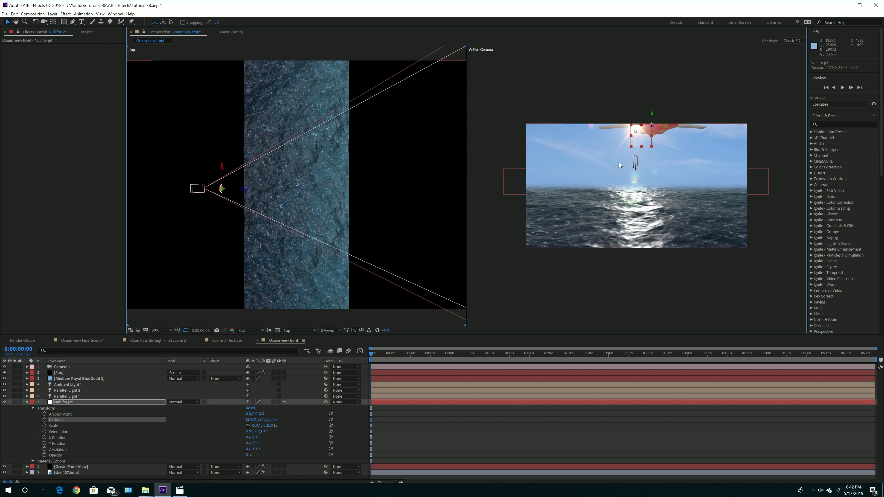
drag(222, 169, 223, 167)
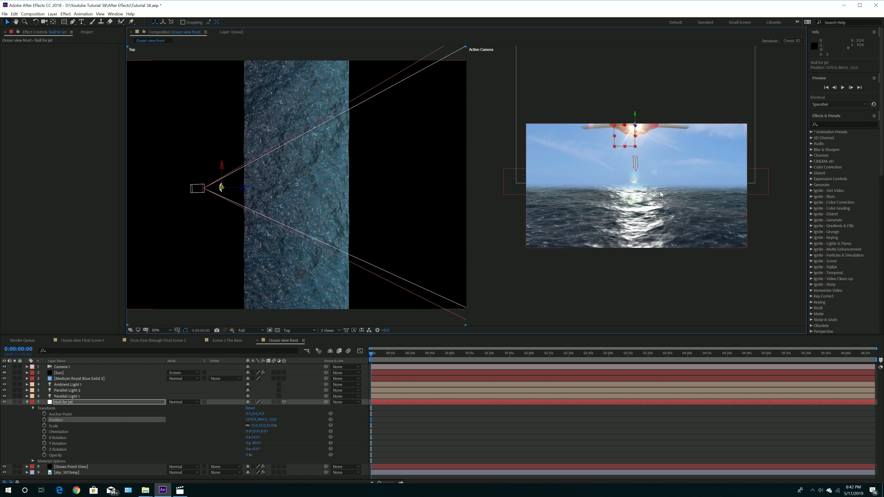
scroll(616, 54, up, 2)
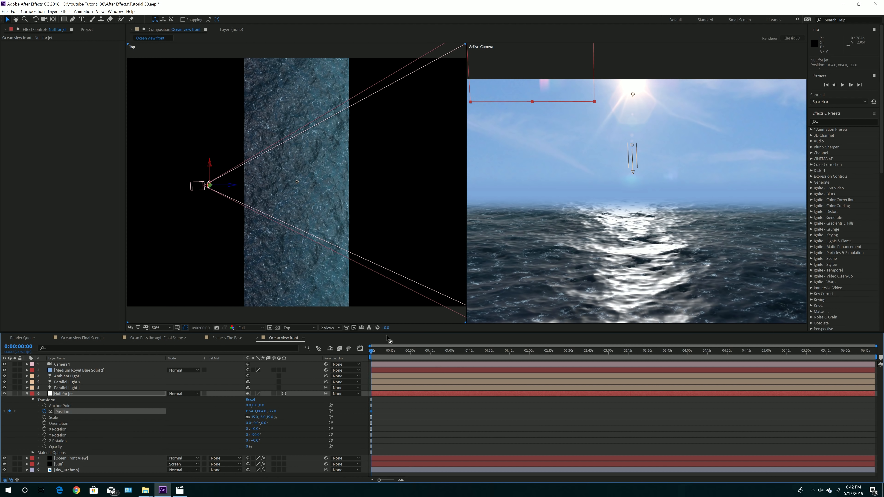
Step: Shorten the work area to end at 10 seconds and trim the composition to it
click(28, 12)
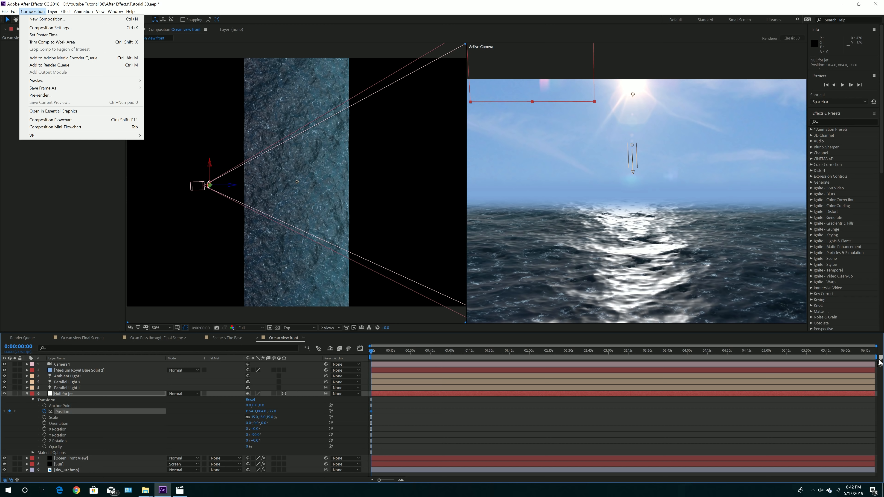
click(879, 363)
drag(877, 358, 392, 379)
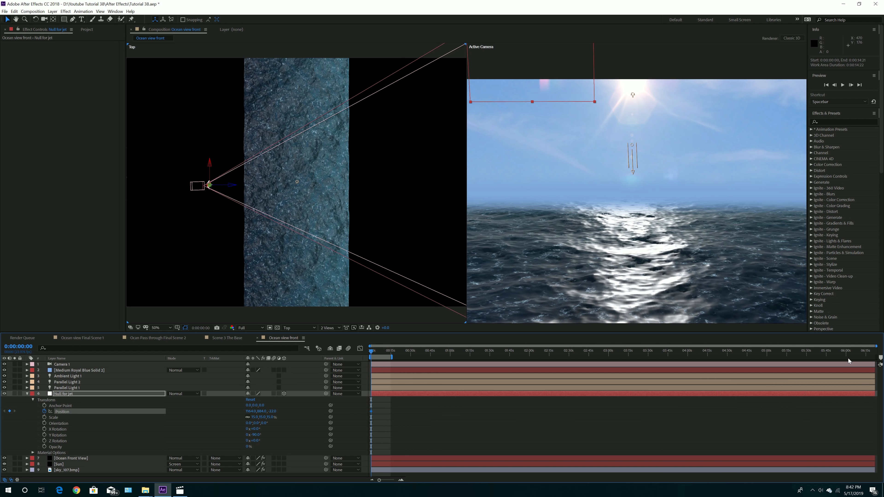
drag(876, 346, 396, 346)
drag(747, 357, 623, 357)
click(33, 11)
click(53, 45)
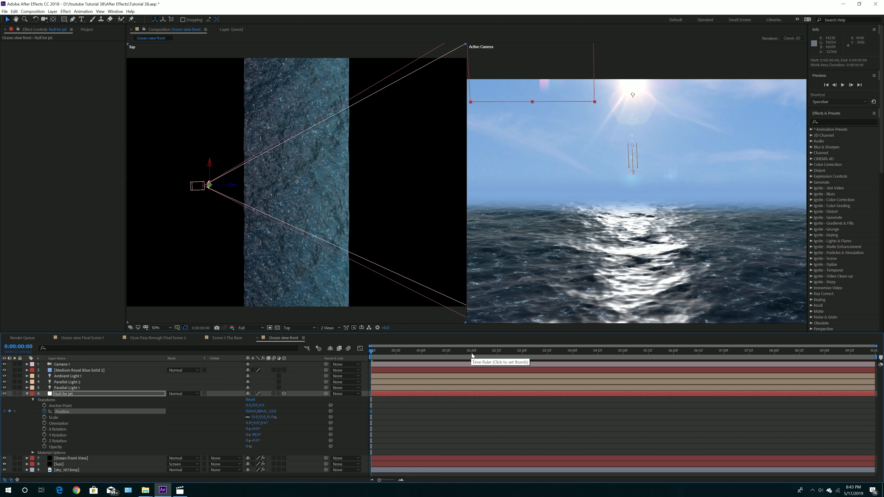
Step: At 0:00:02:00, move Null for jet far beyond the ocean to X about 3492 and shift it slightly sideways
click(472, 354)
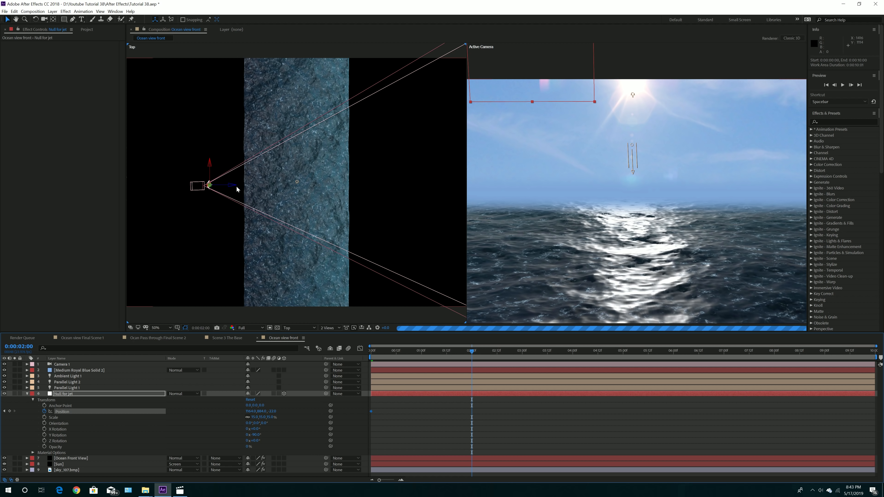
drag(235, 185, 435, 187)
drag(400, 223, 316, 228)
drag(349, 191, 416, 191)
drag(394, 168, 394, 151)
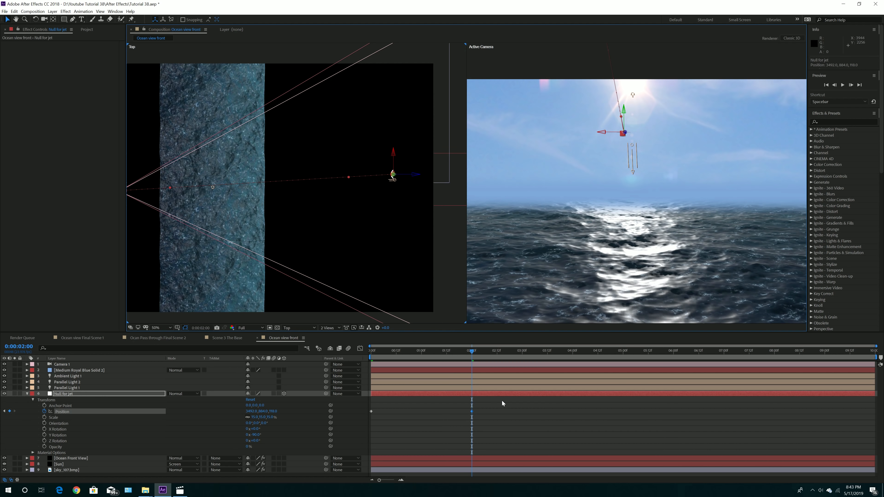